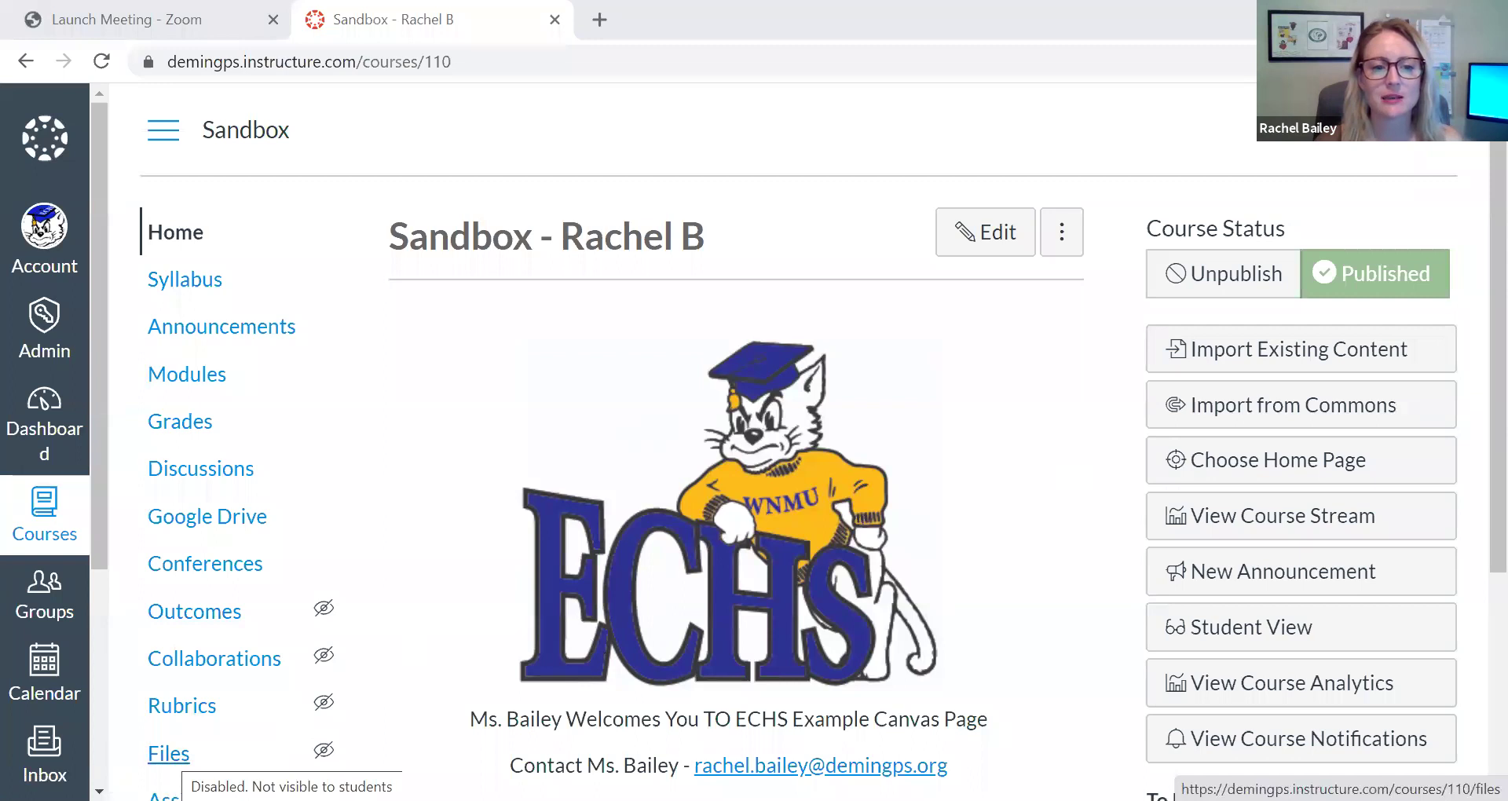
- Open the Sandbox course's Files page to see its existing folders
click(168, 754)
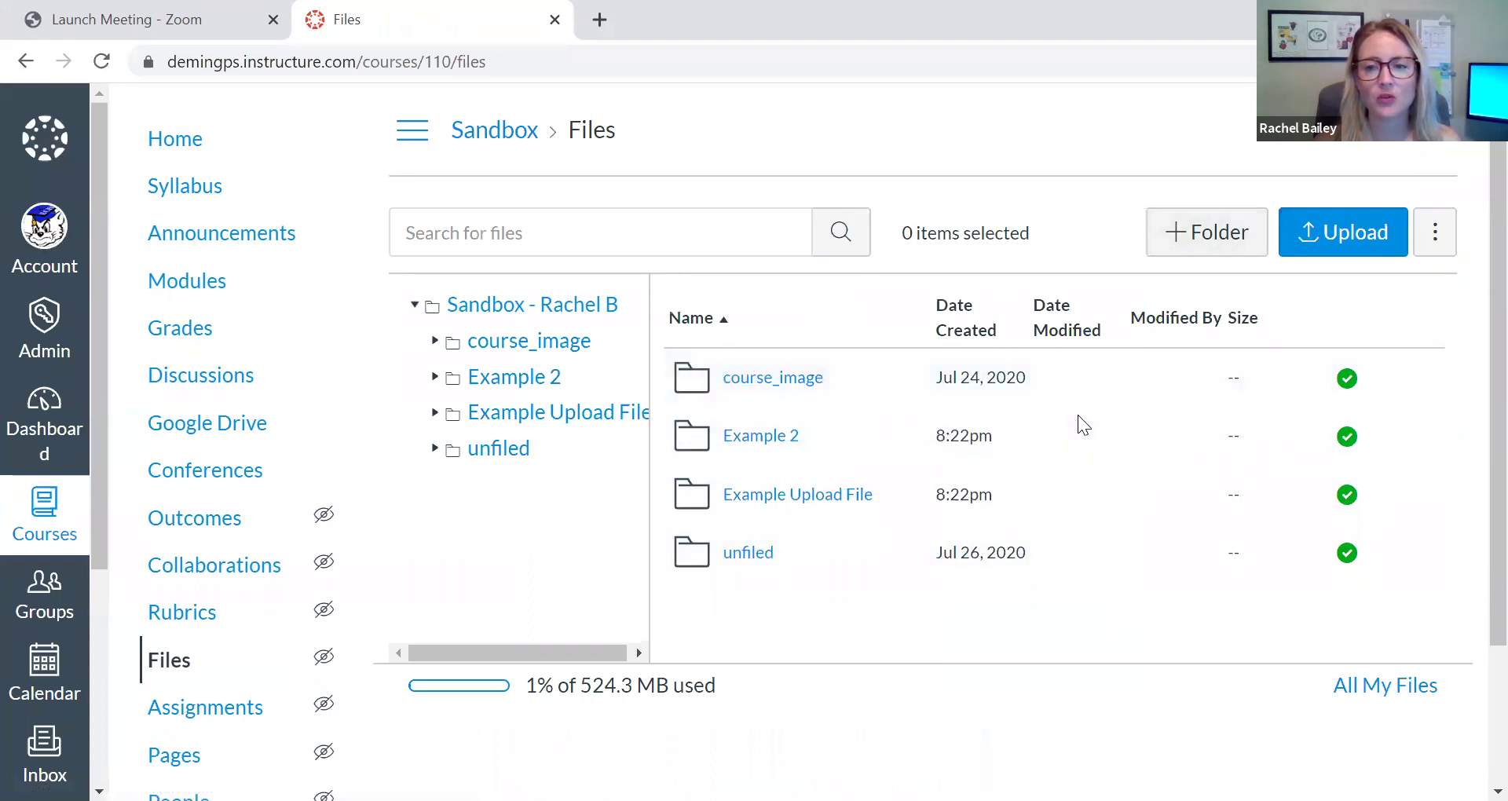
- Create a new course folder named 'Assignment Files Example'
click(1234, 253)
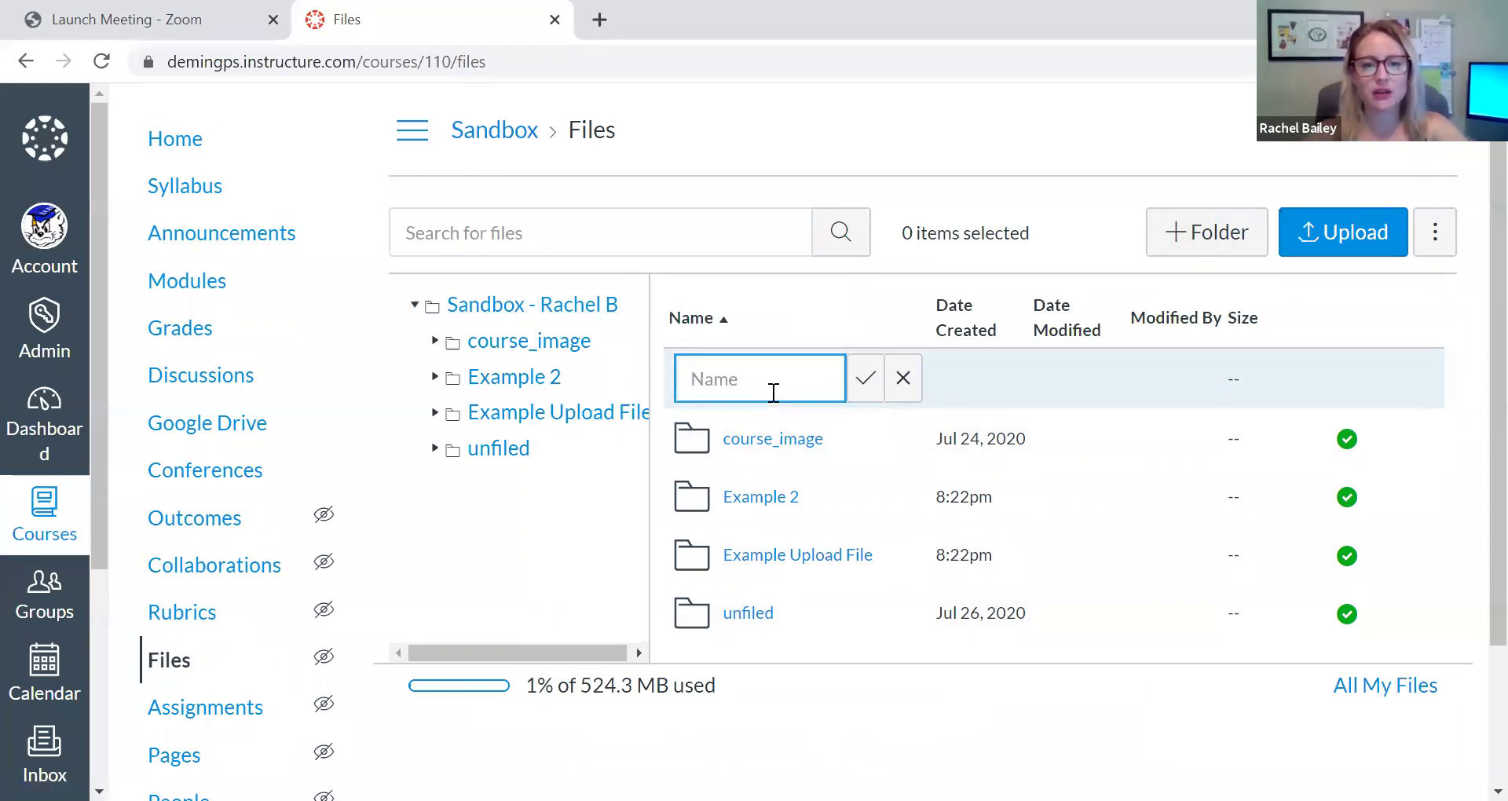
text(Assign)
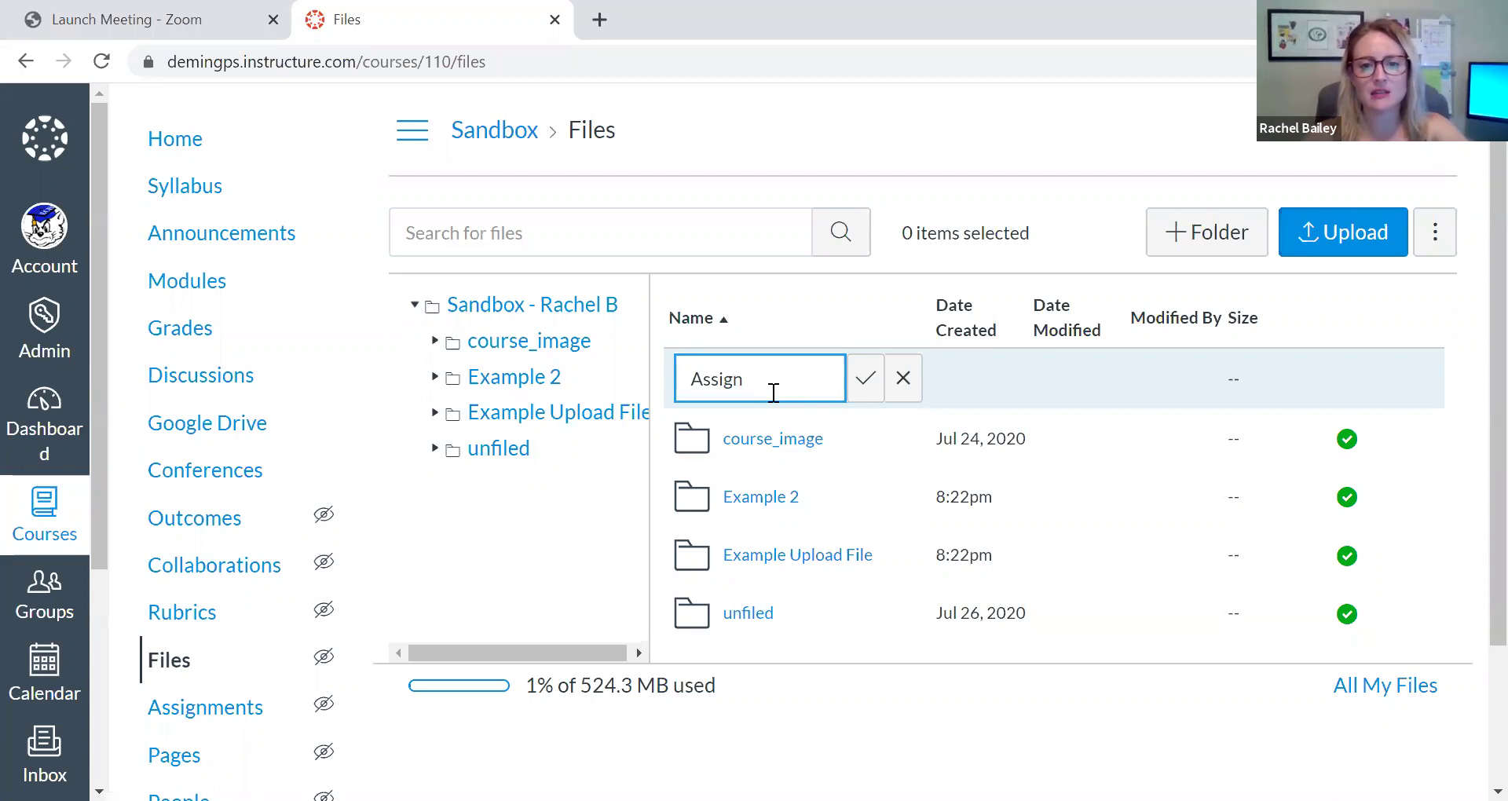
text(ment File)
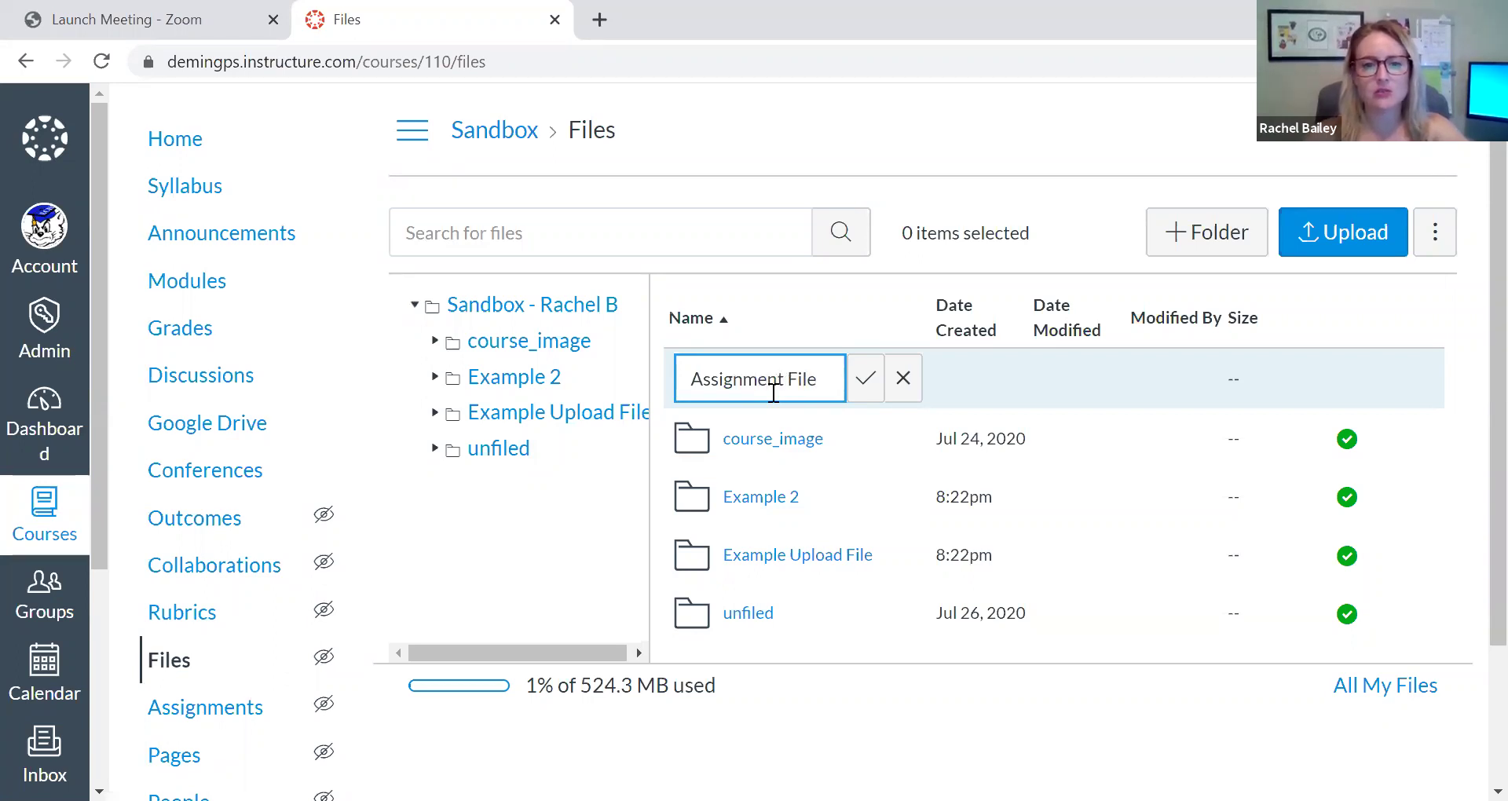
text(s Example)
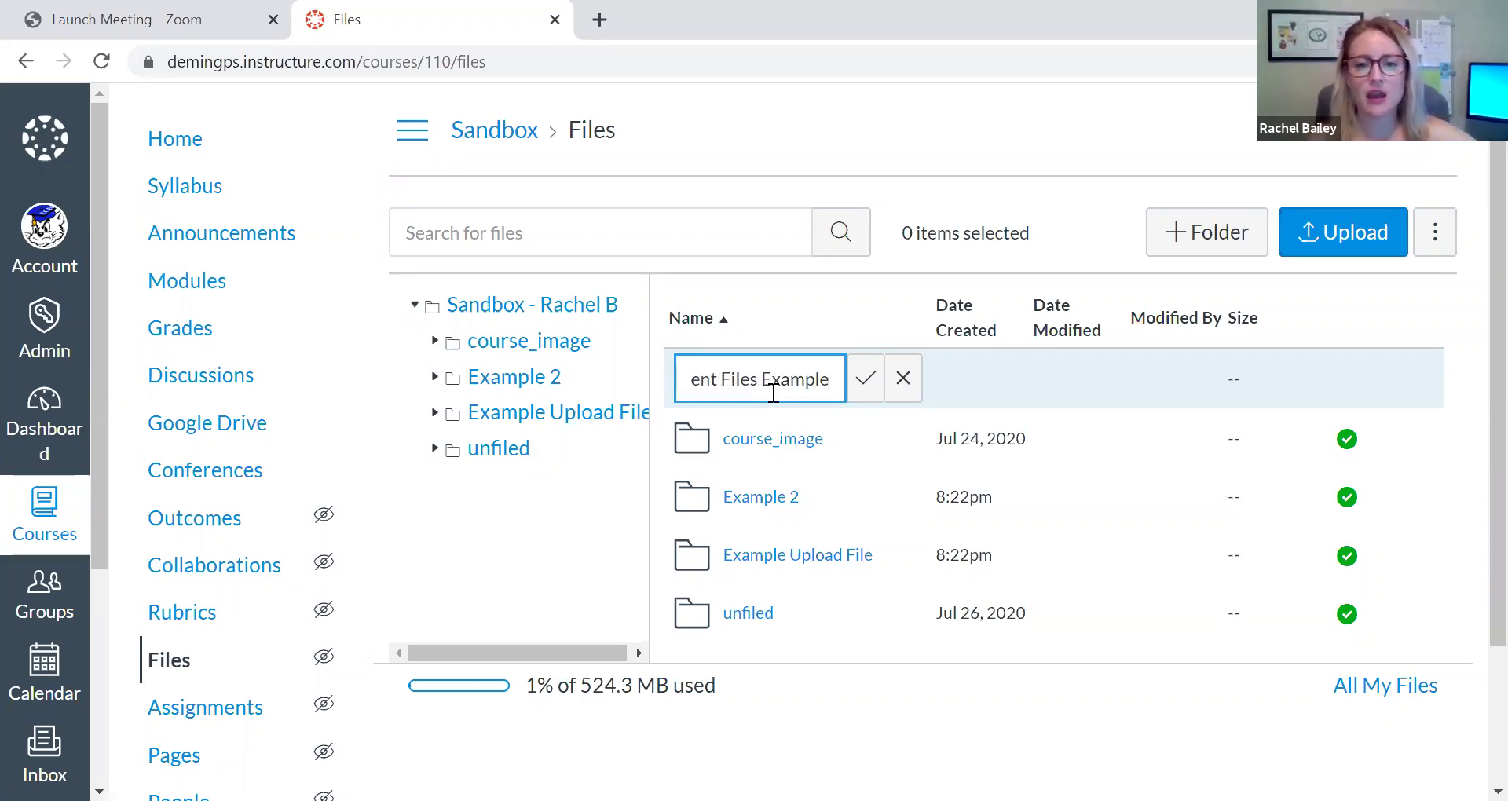
click(867, 380)
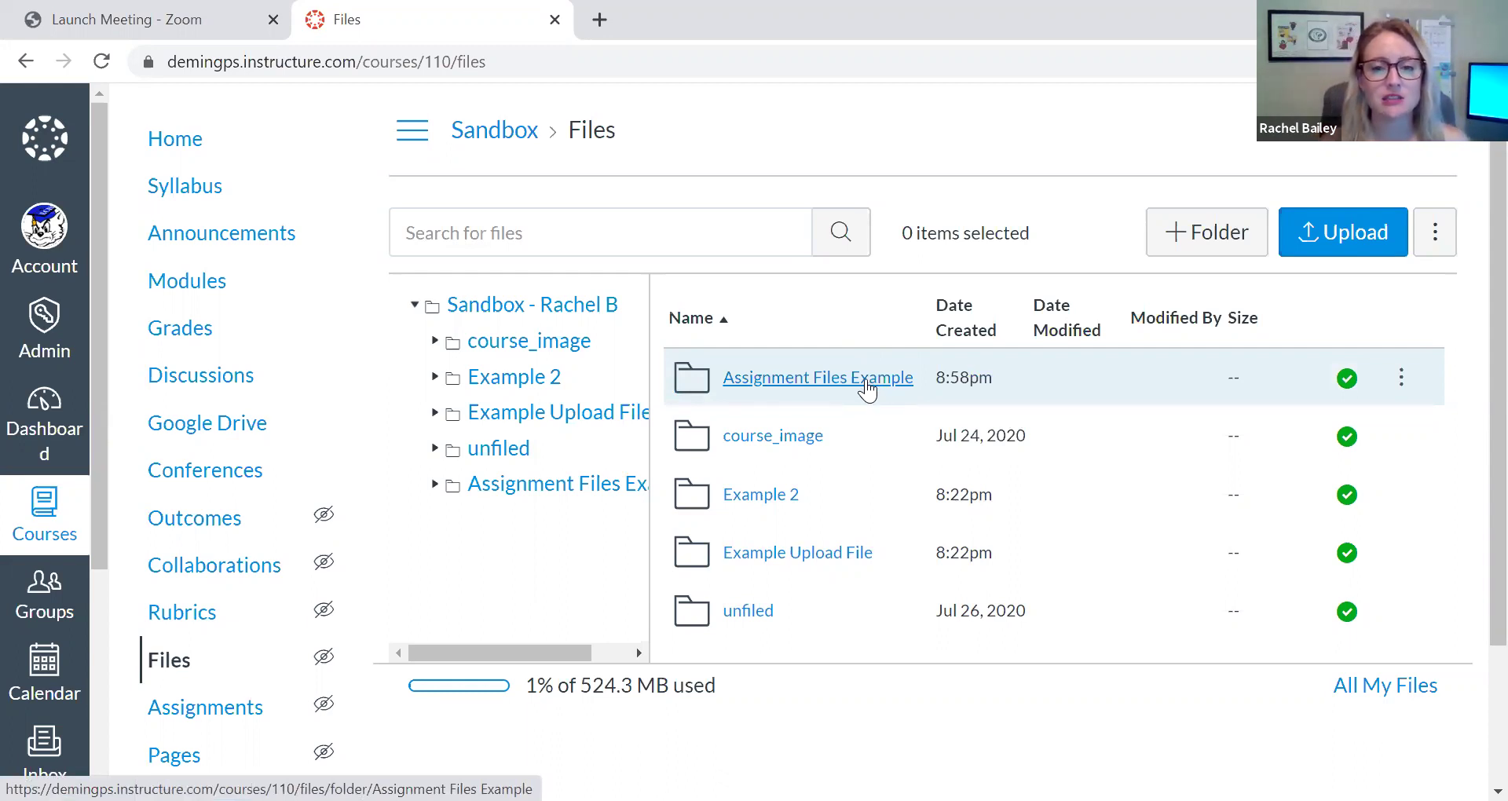
- Open the empty Assignment Files Example folder and collapse it in the folder tree
click(867, 380)
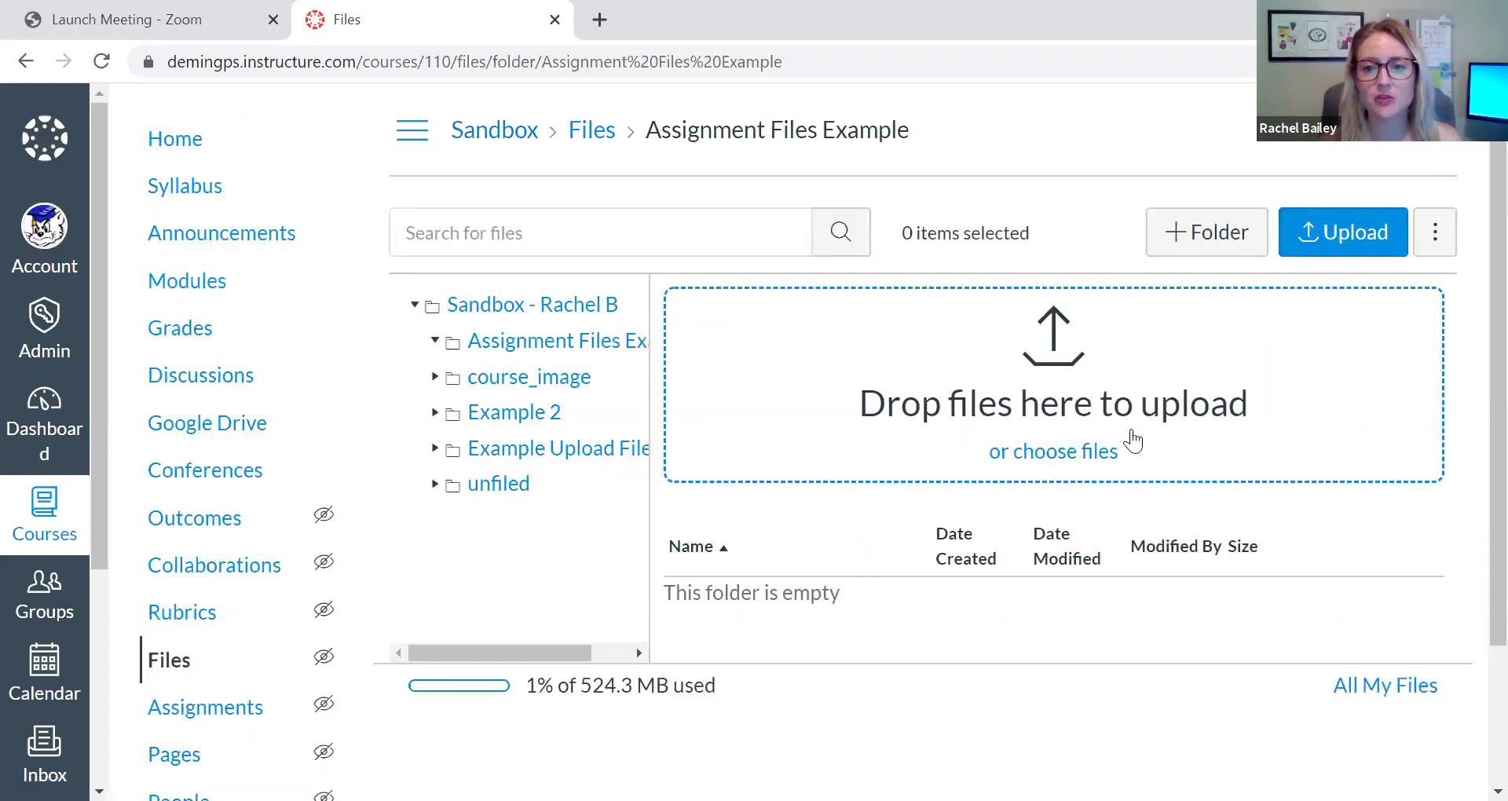
click(552, 353)
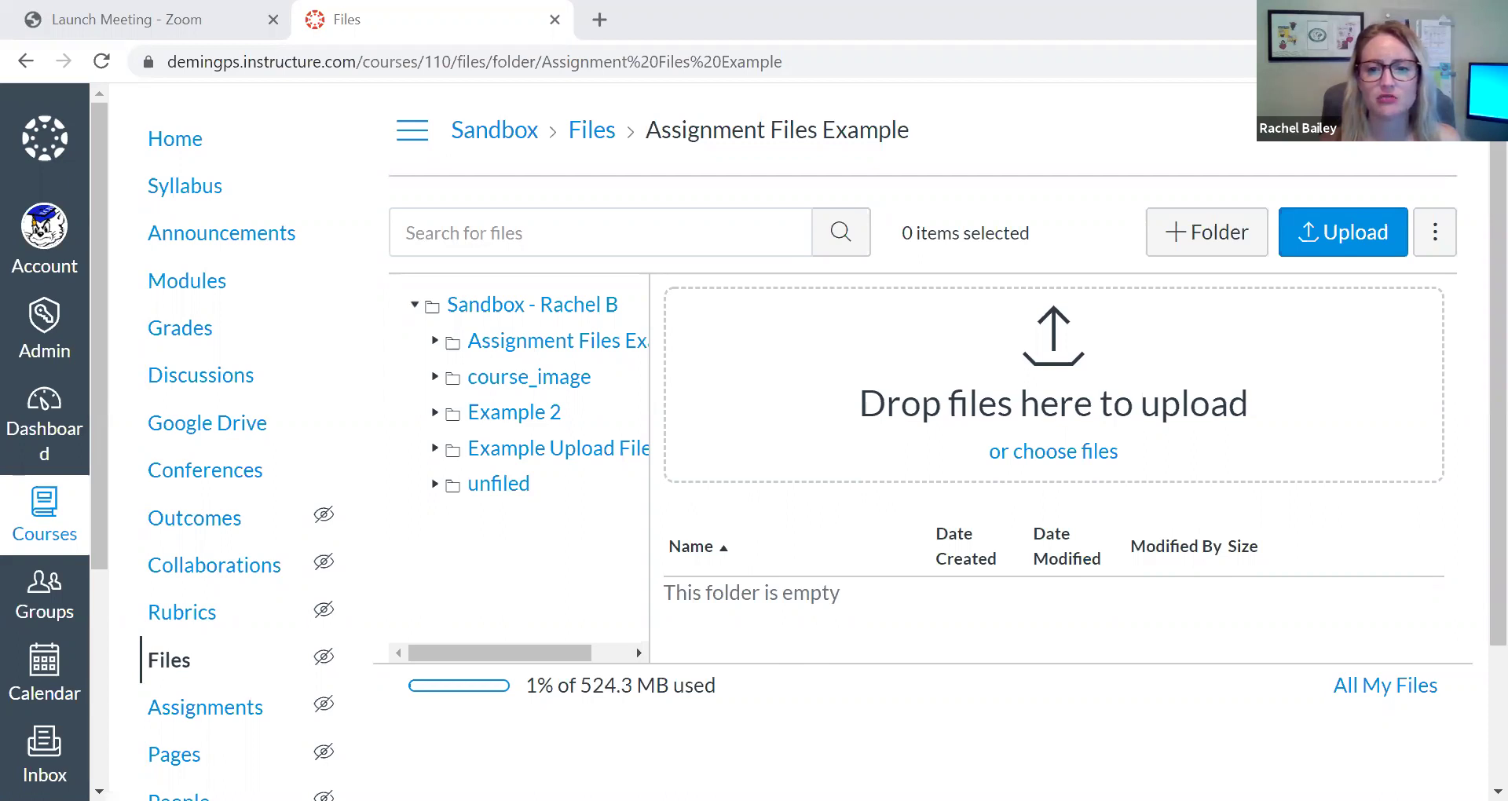
- Drag eight documents, Early College High School through ELT Workshops Final Draft, into the folder
drag(1275, 602, 855, 454)
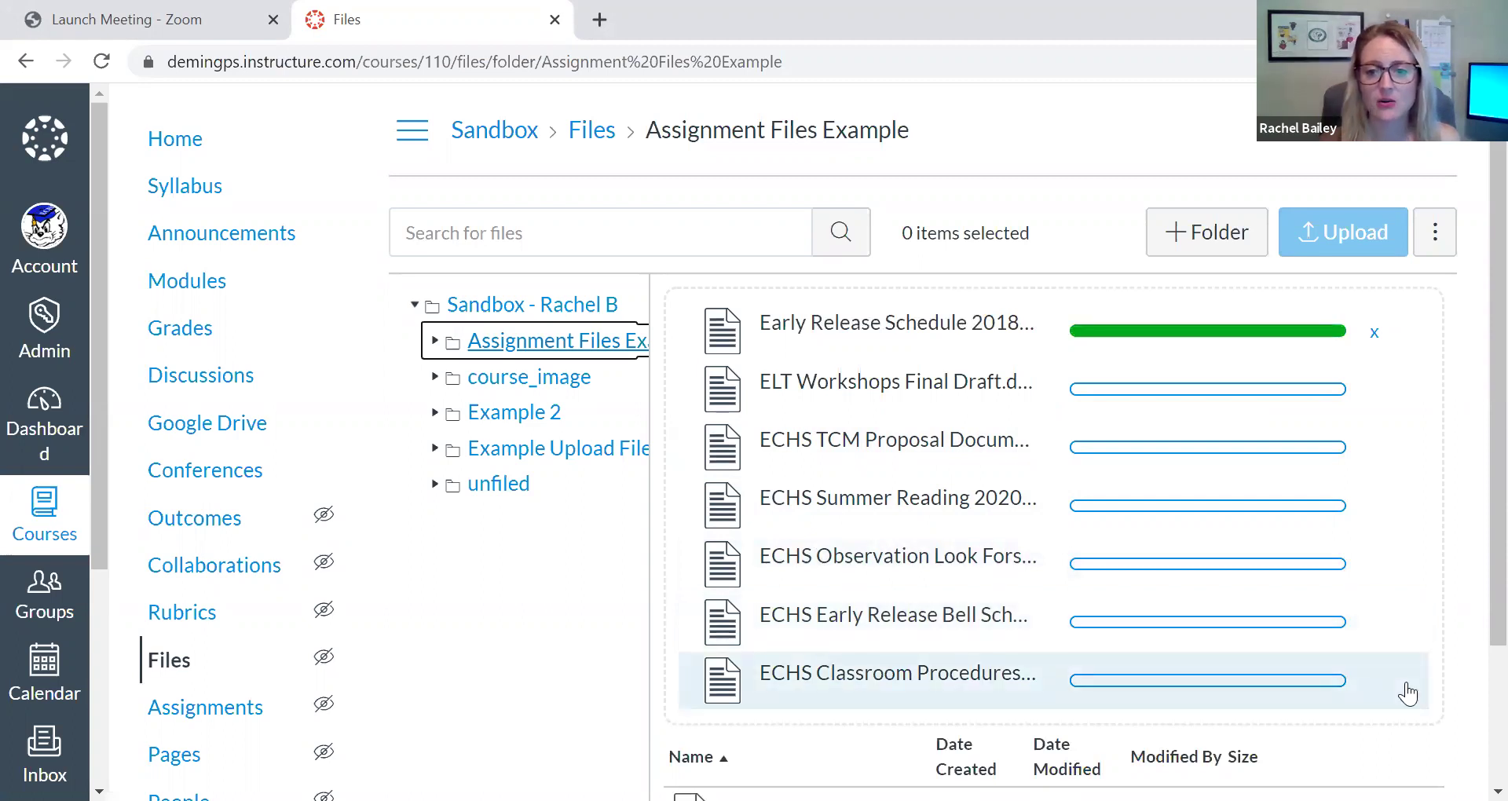
scroll(1406, 682, down, 1)
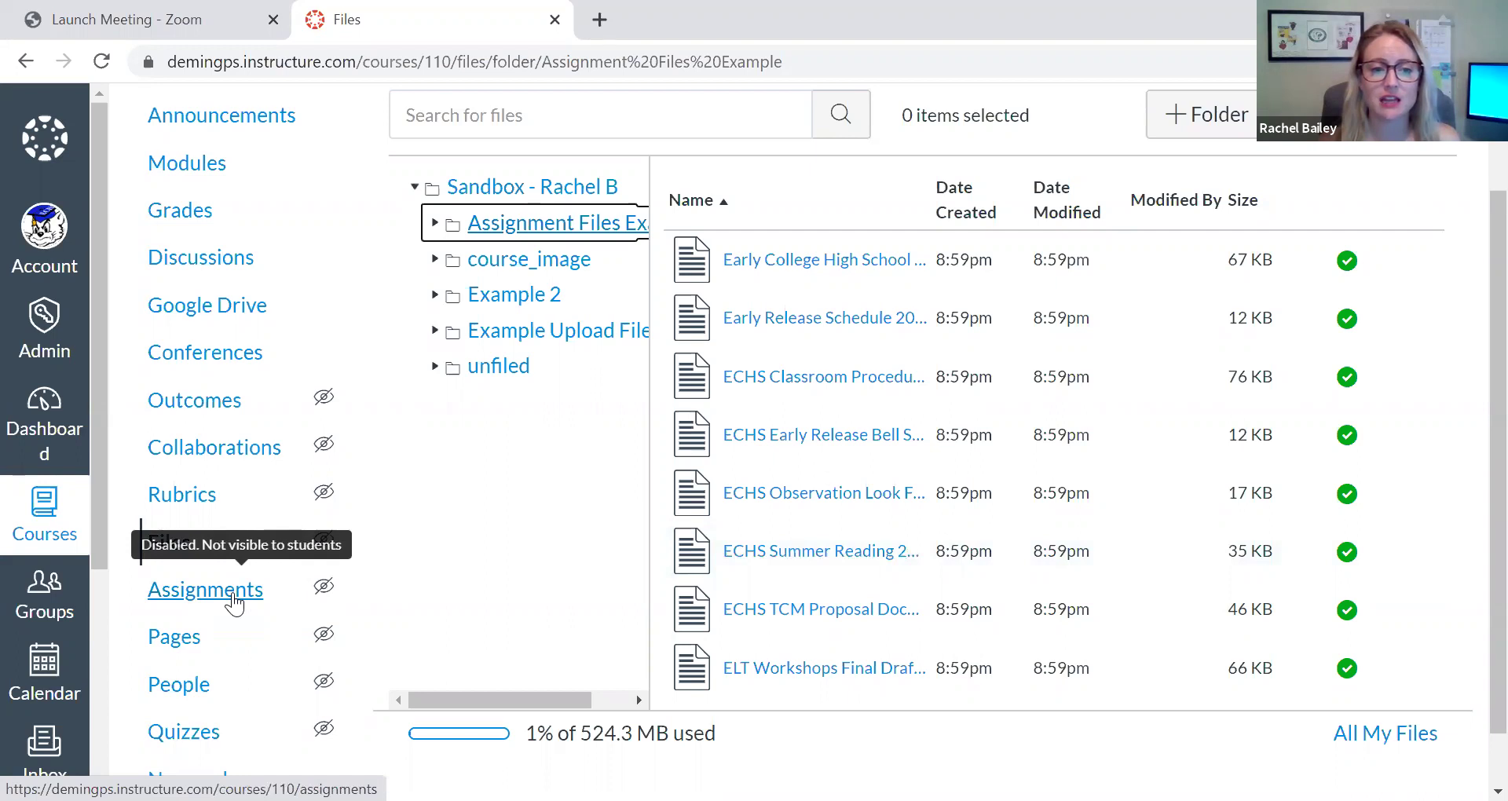
- Open Upload Files Example 8.6.20 from the Assignments list for editing
click(206, 590)
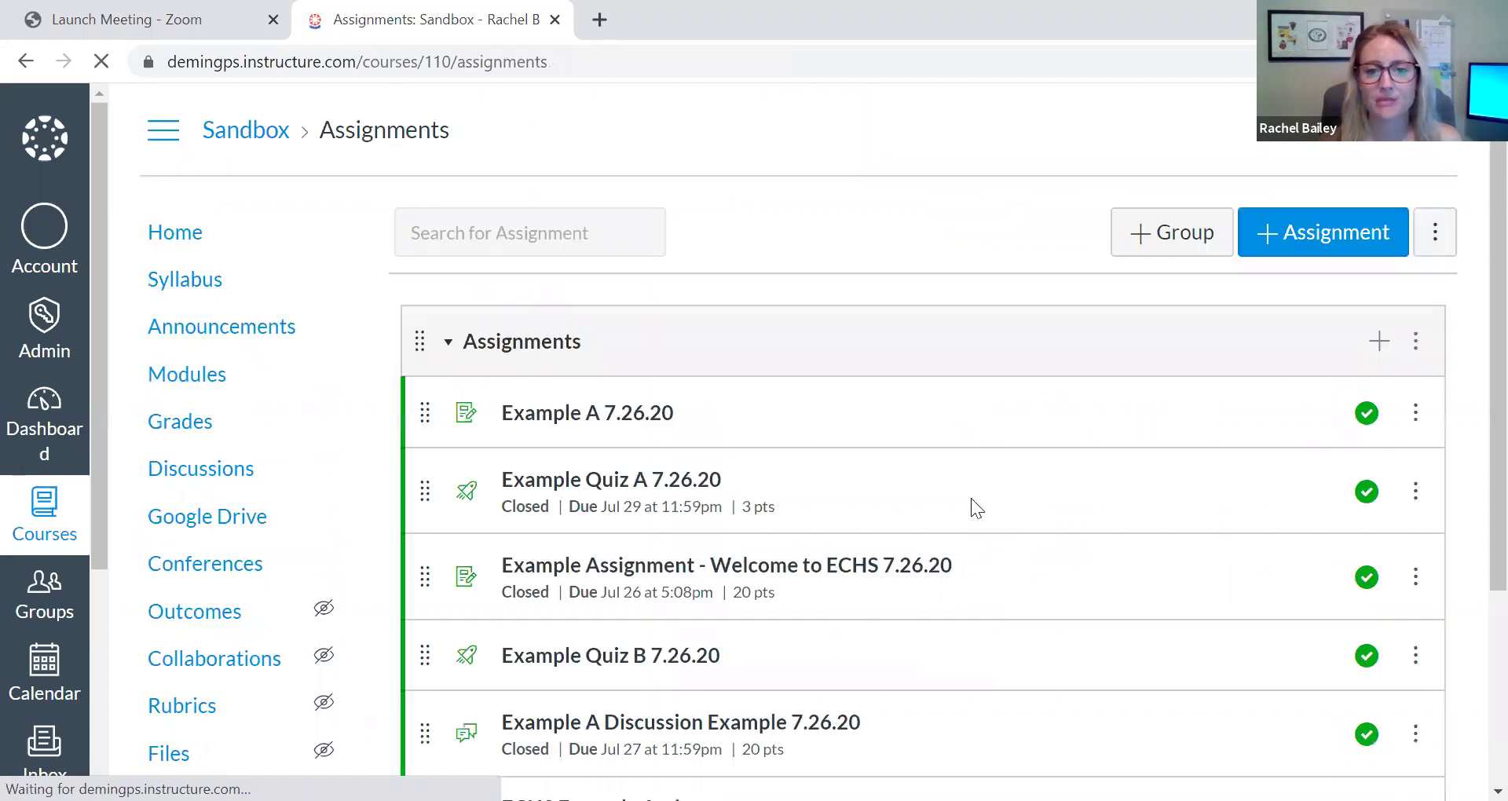
scroll(675, 620, down, 1)
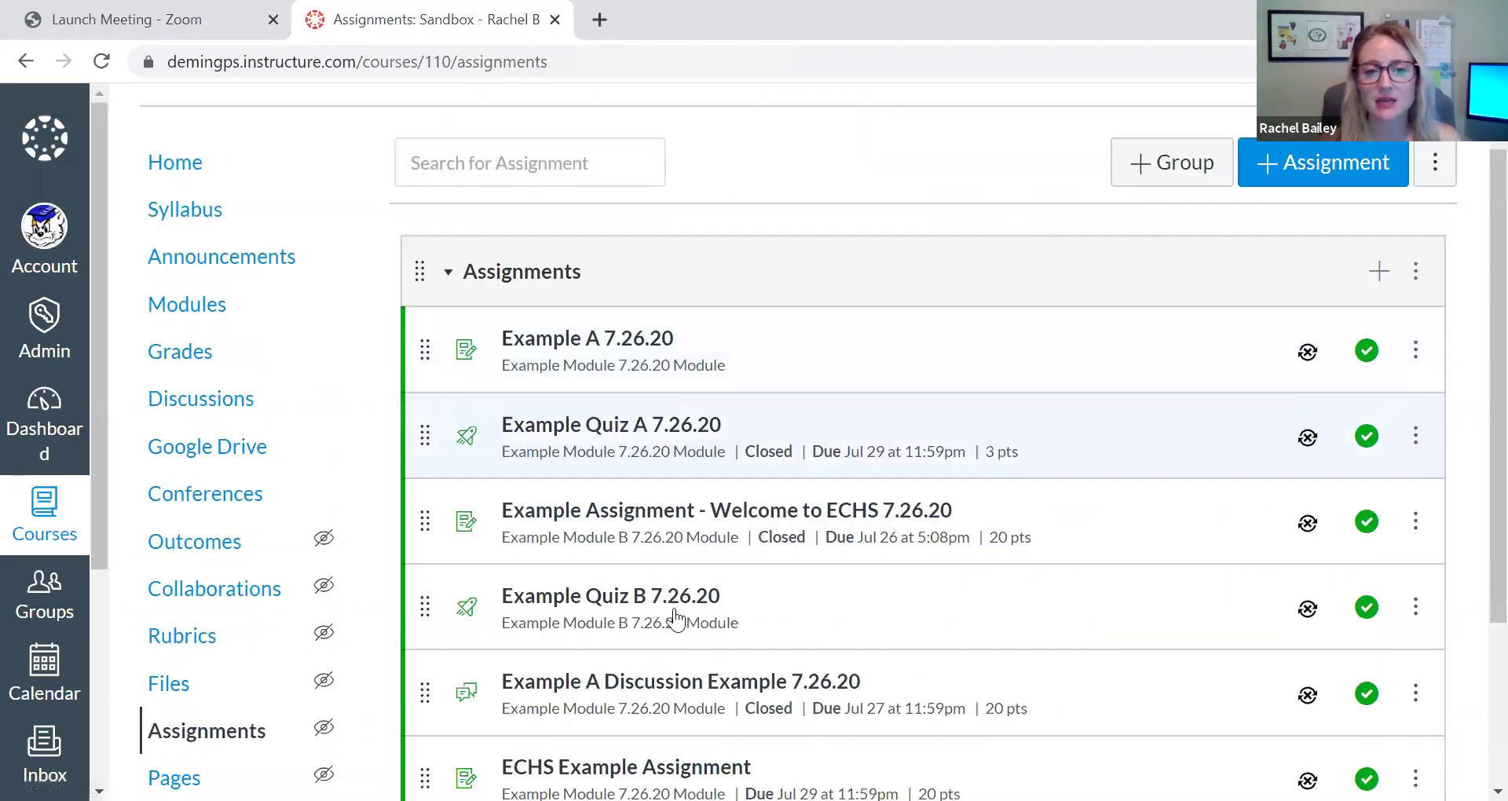
scroll(675, 616, down, 3)
click(817, 613)
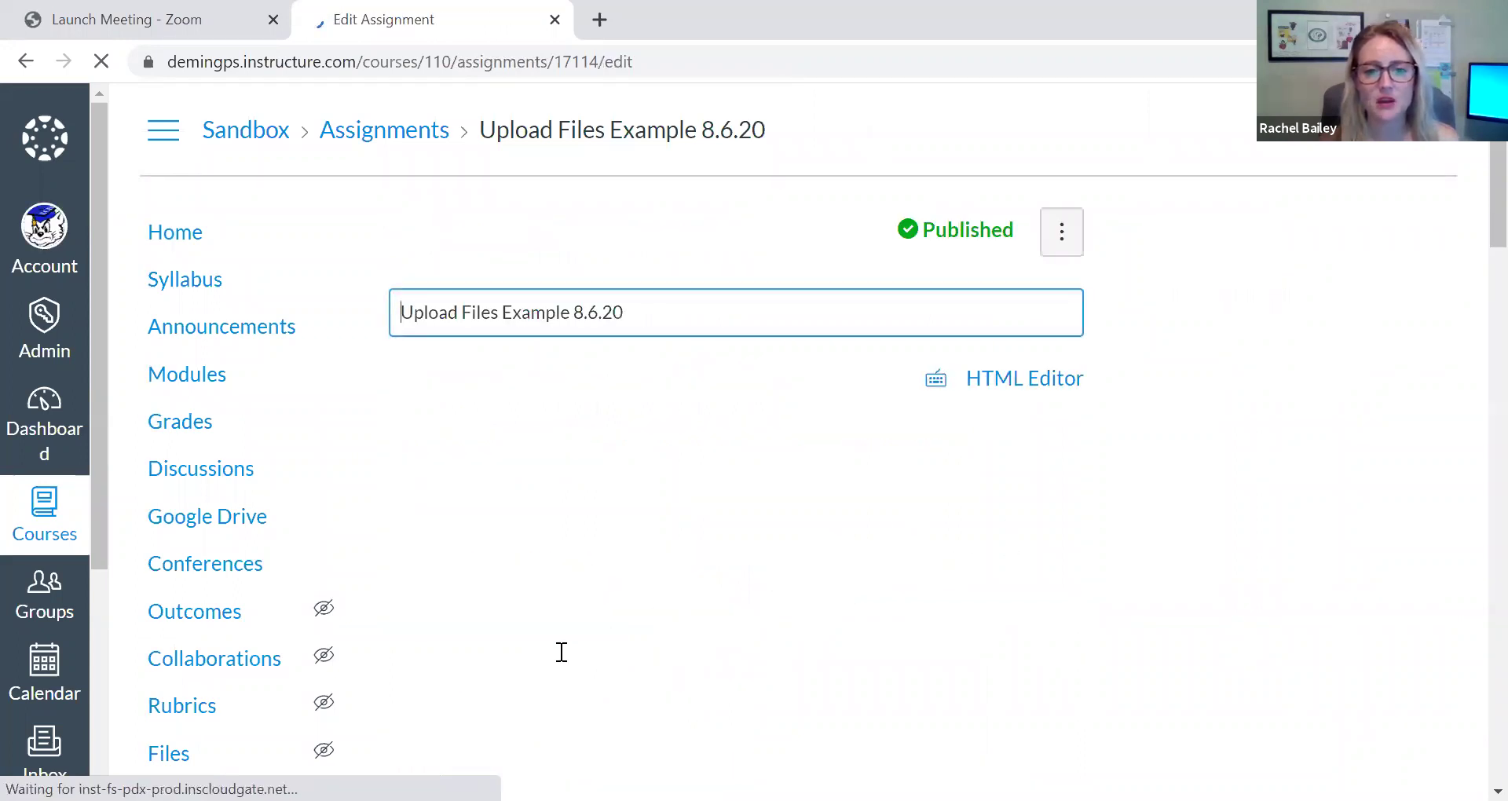
click(520, 636)
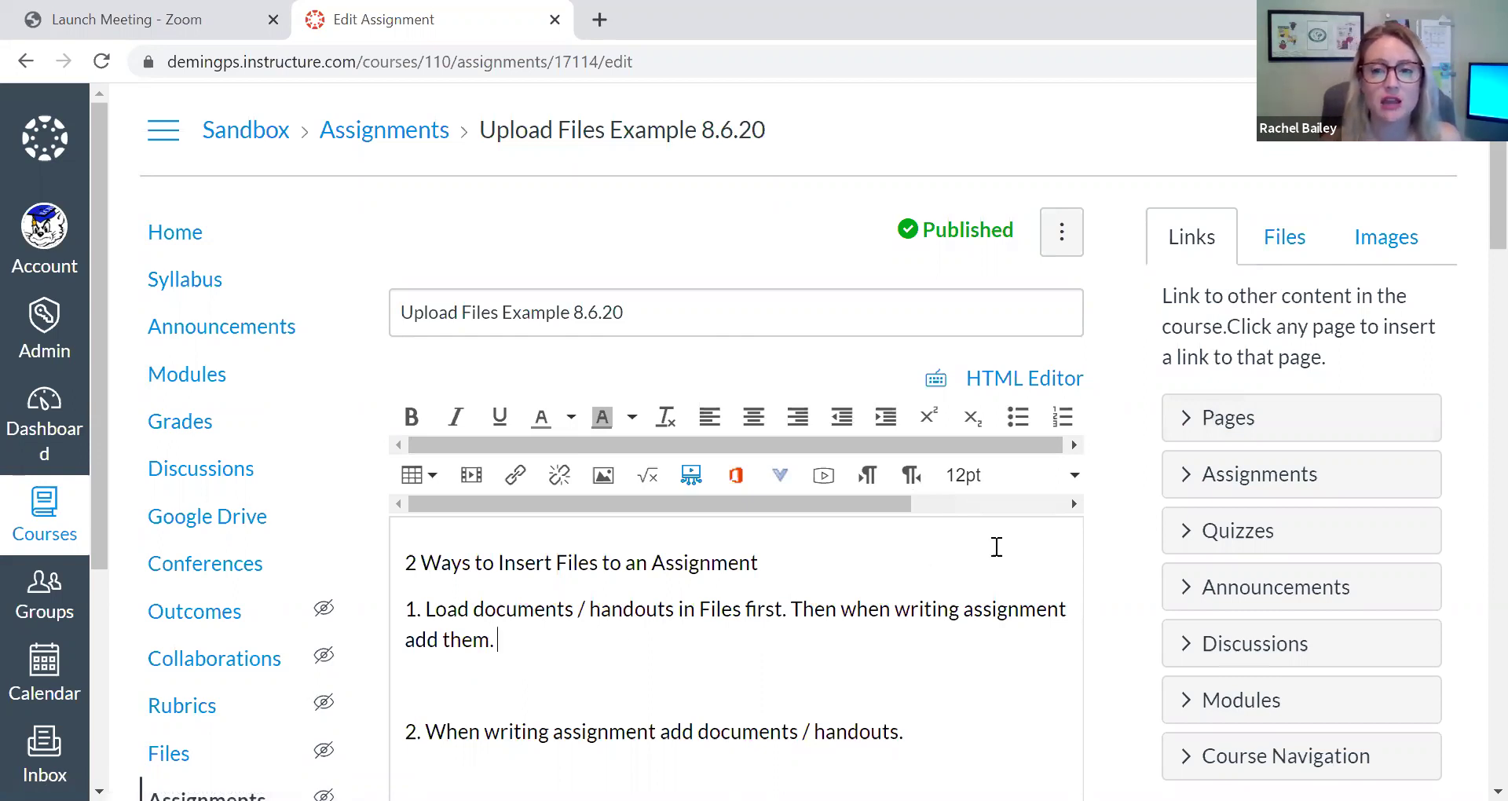
- Insert a download link to Early College High School Sponsor Letter 2019.docx after 'add them.'
click(1285, 244)
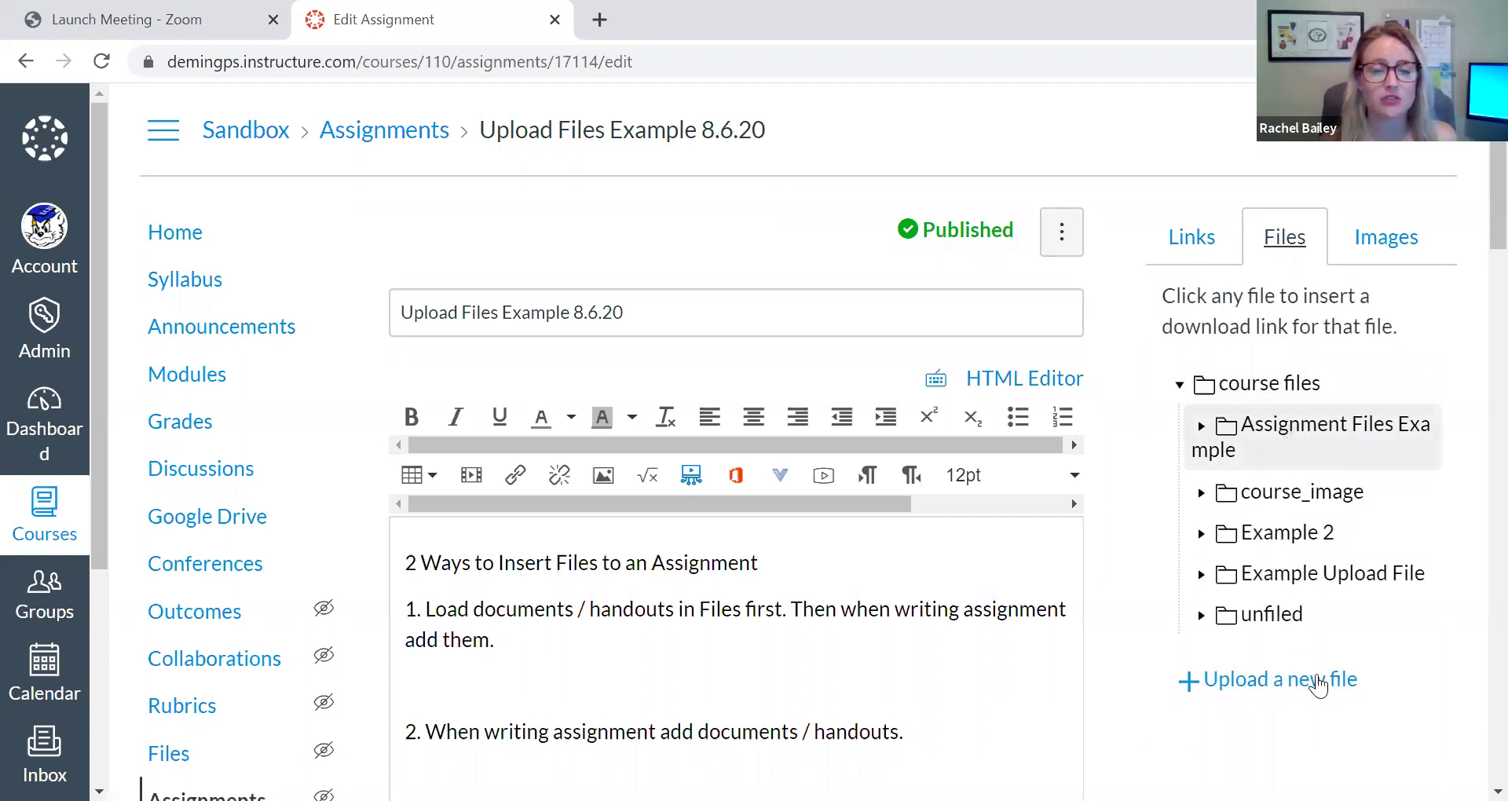
click(1288, 440)
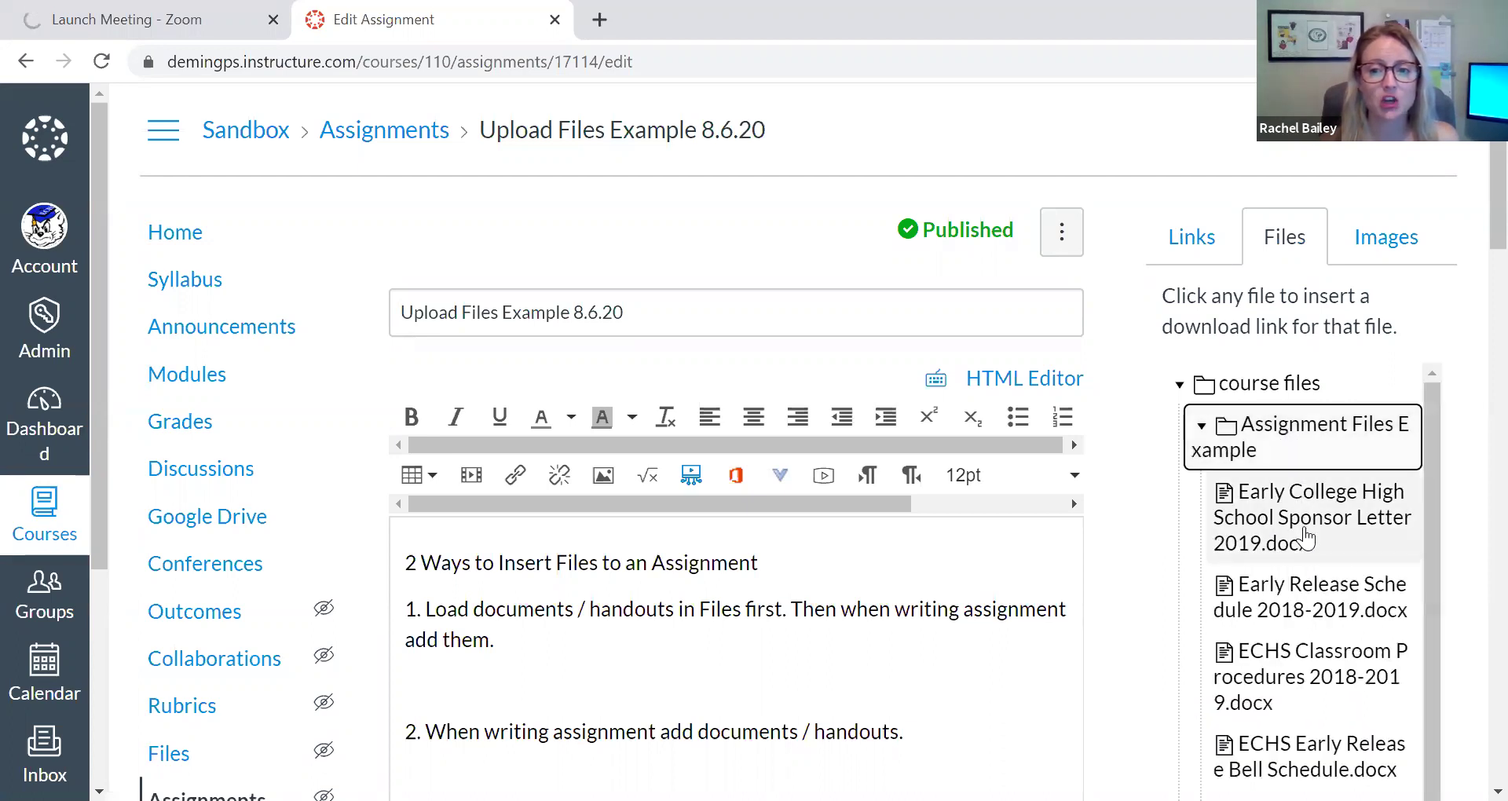
click(509, 640)
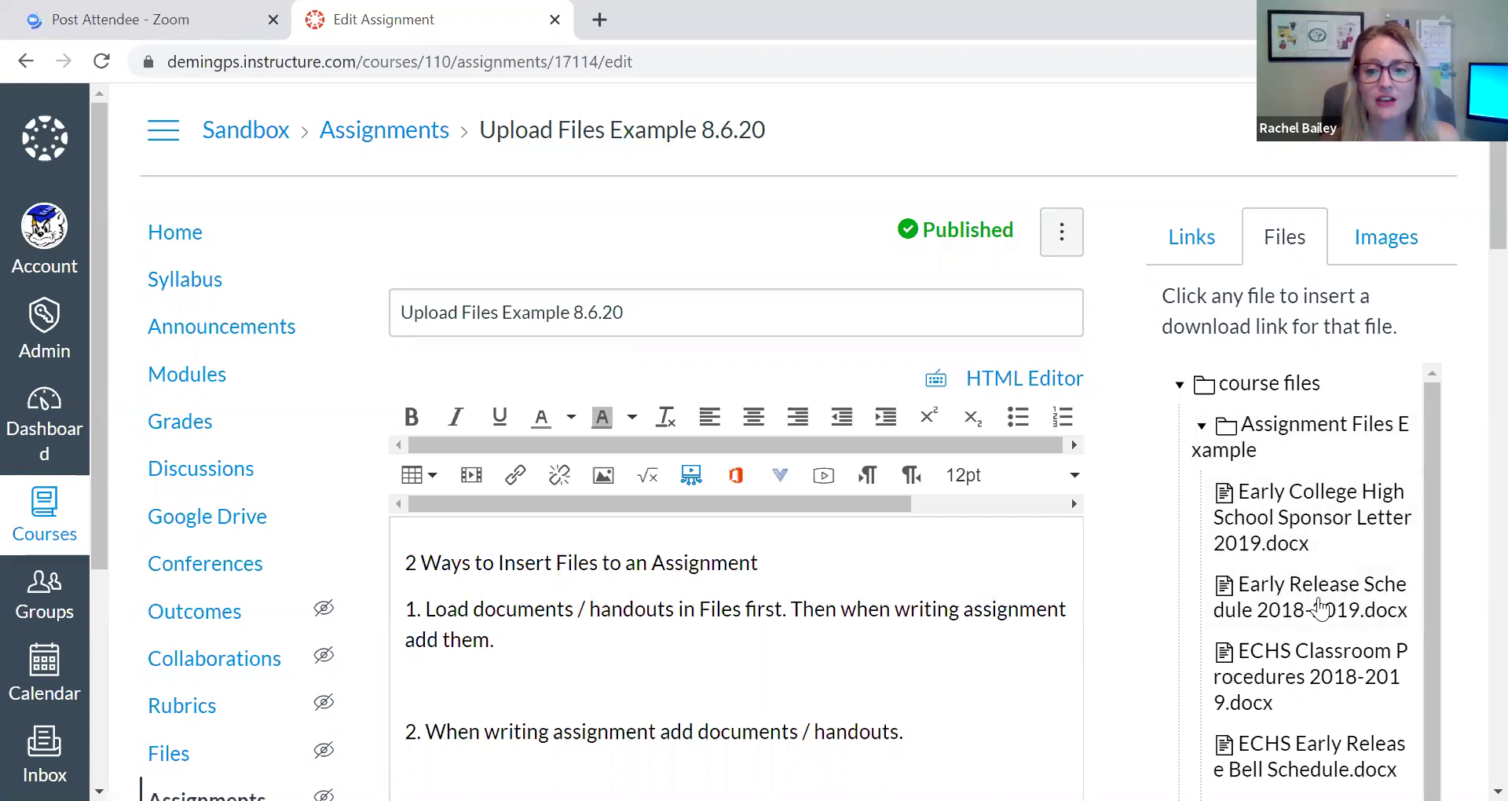
click(1308, 540)
scroll(1344, 255, down, 1)
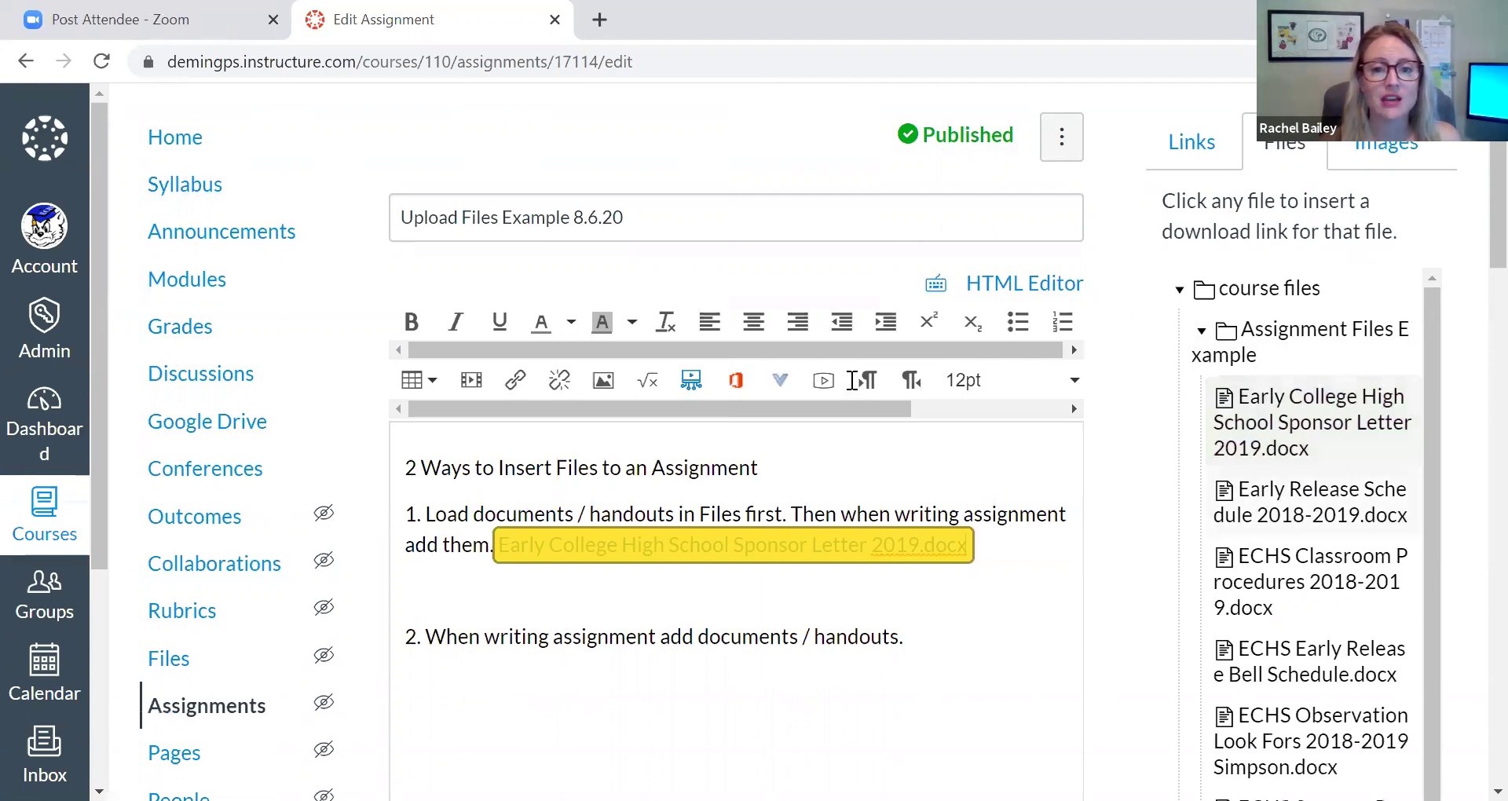
scroll(852, 380, down, 2)
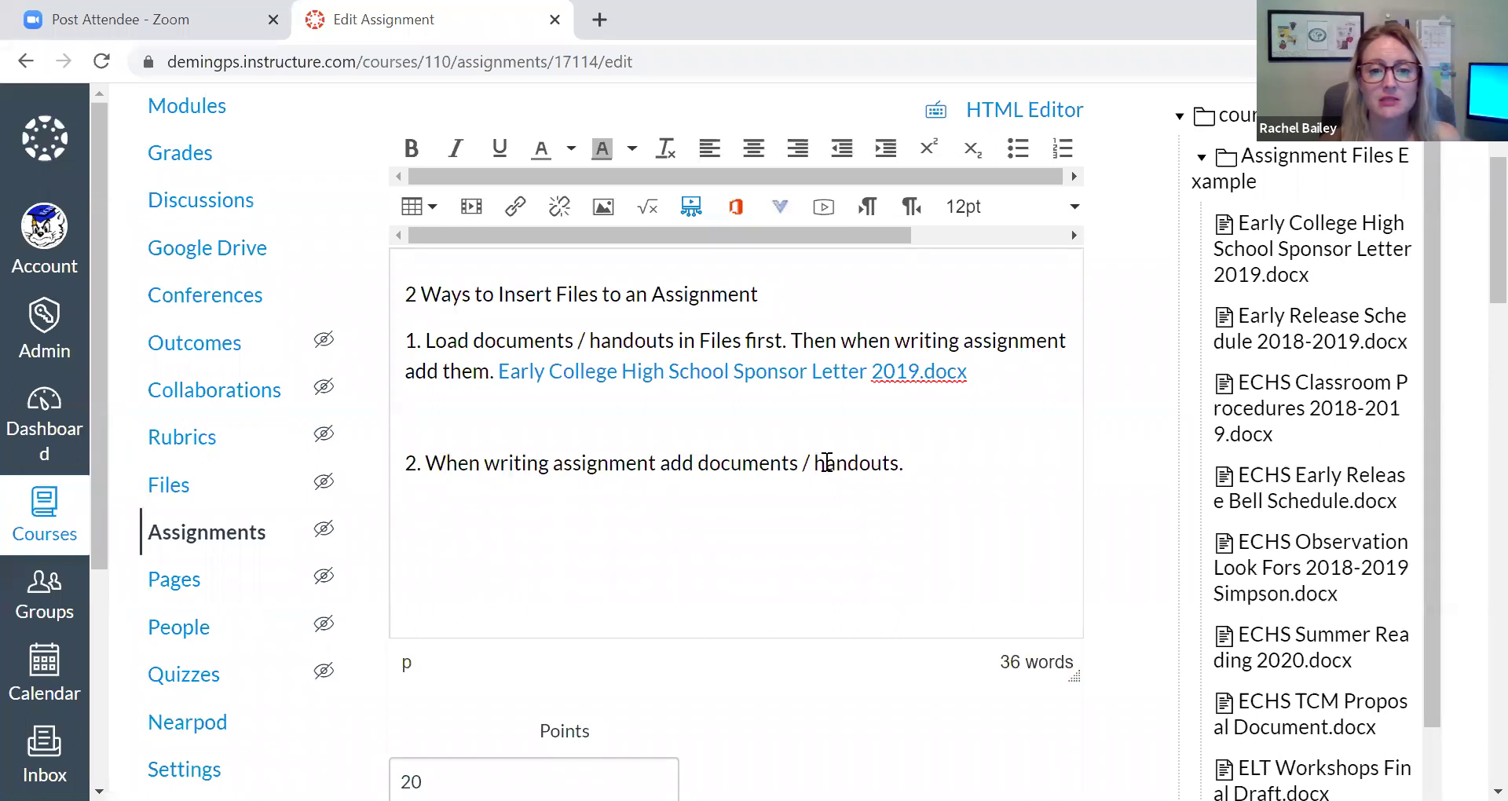
- Add a period after 'handouts' in the assignment body
click(905, 465)
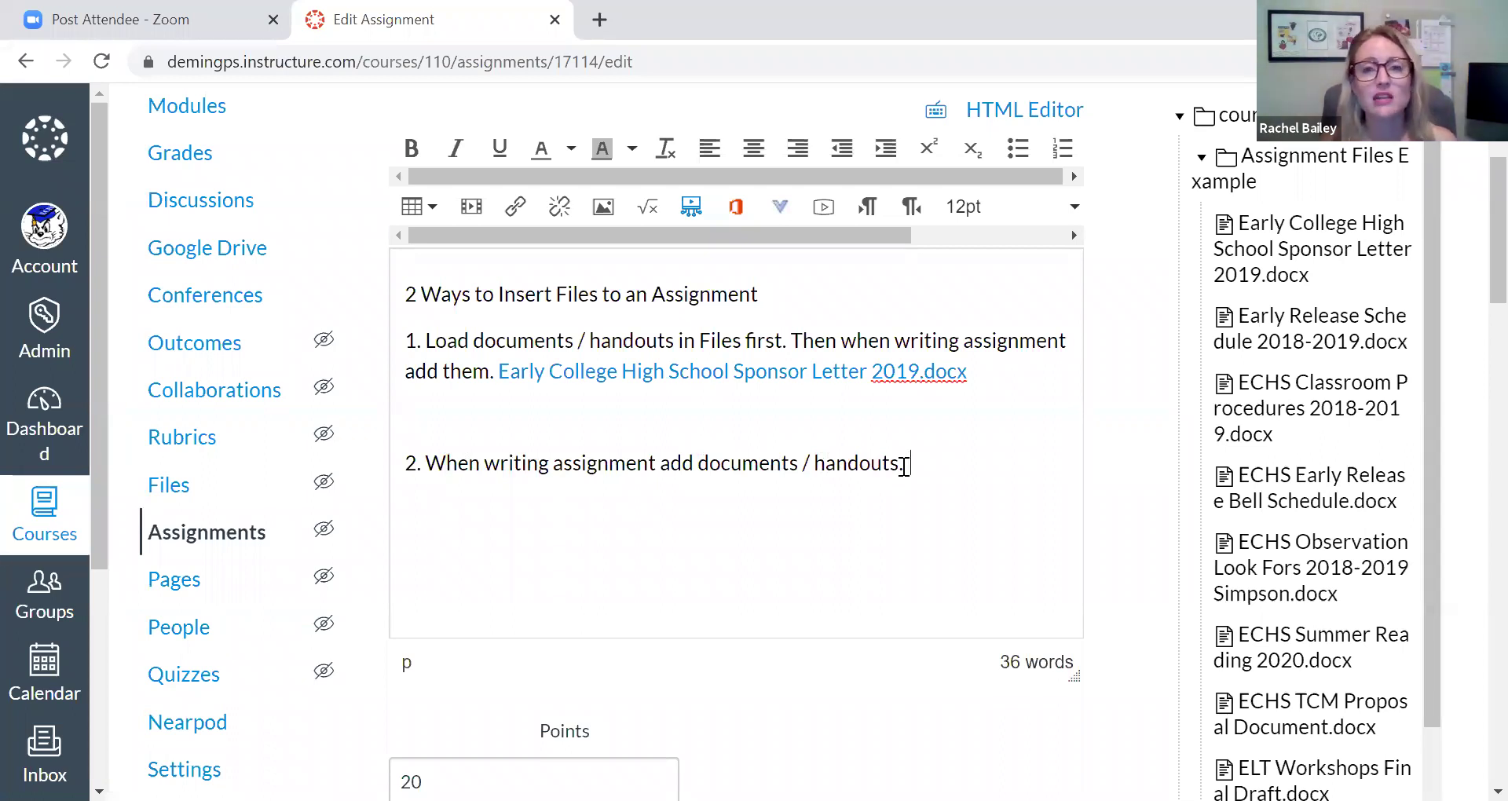
text(.)
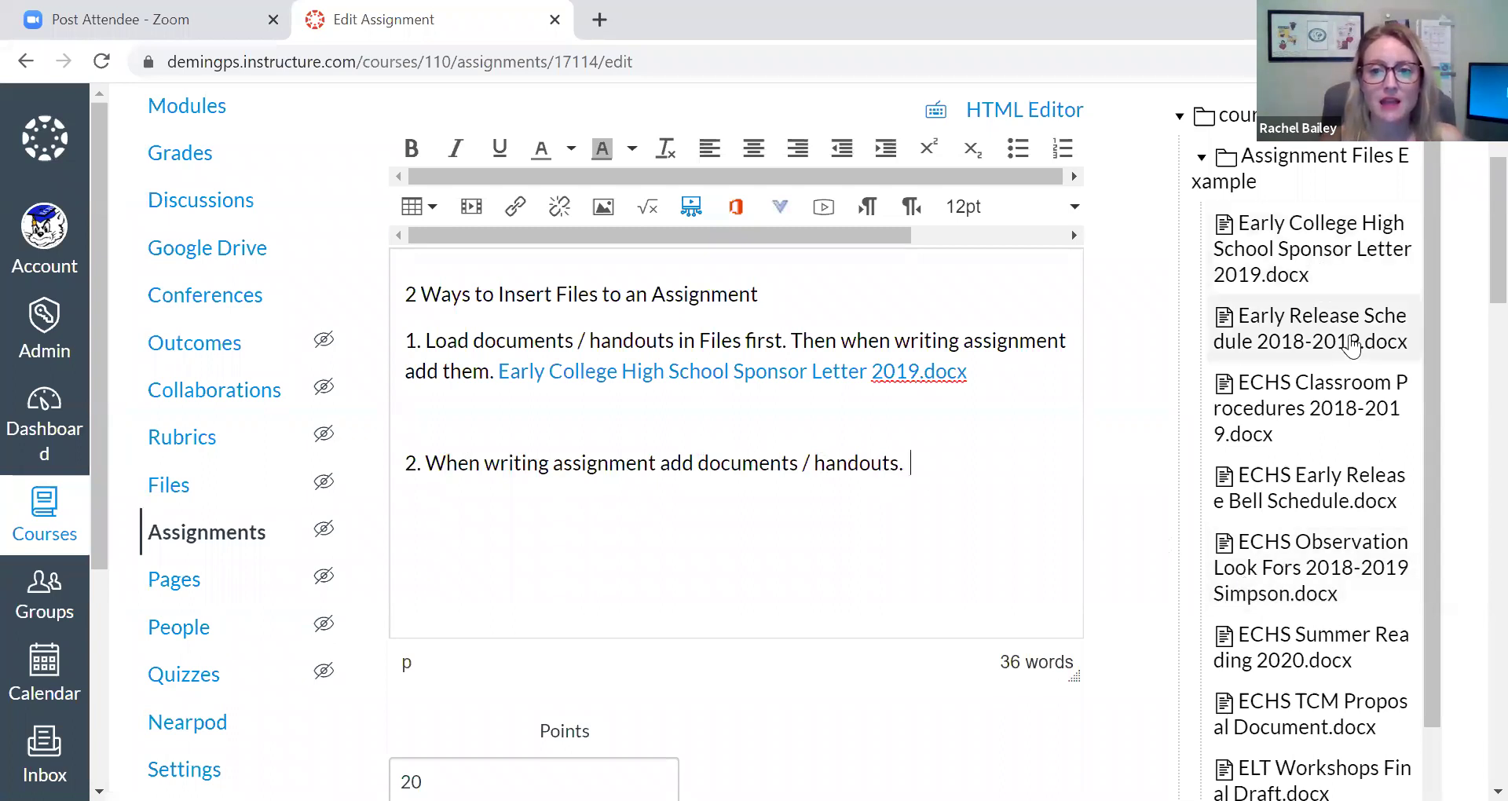
scroll(1328, 271, up, 1)
scroll(1327, 271, up, 3)
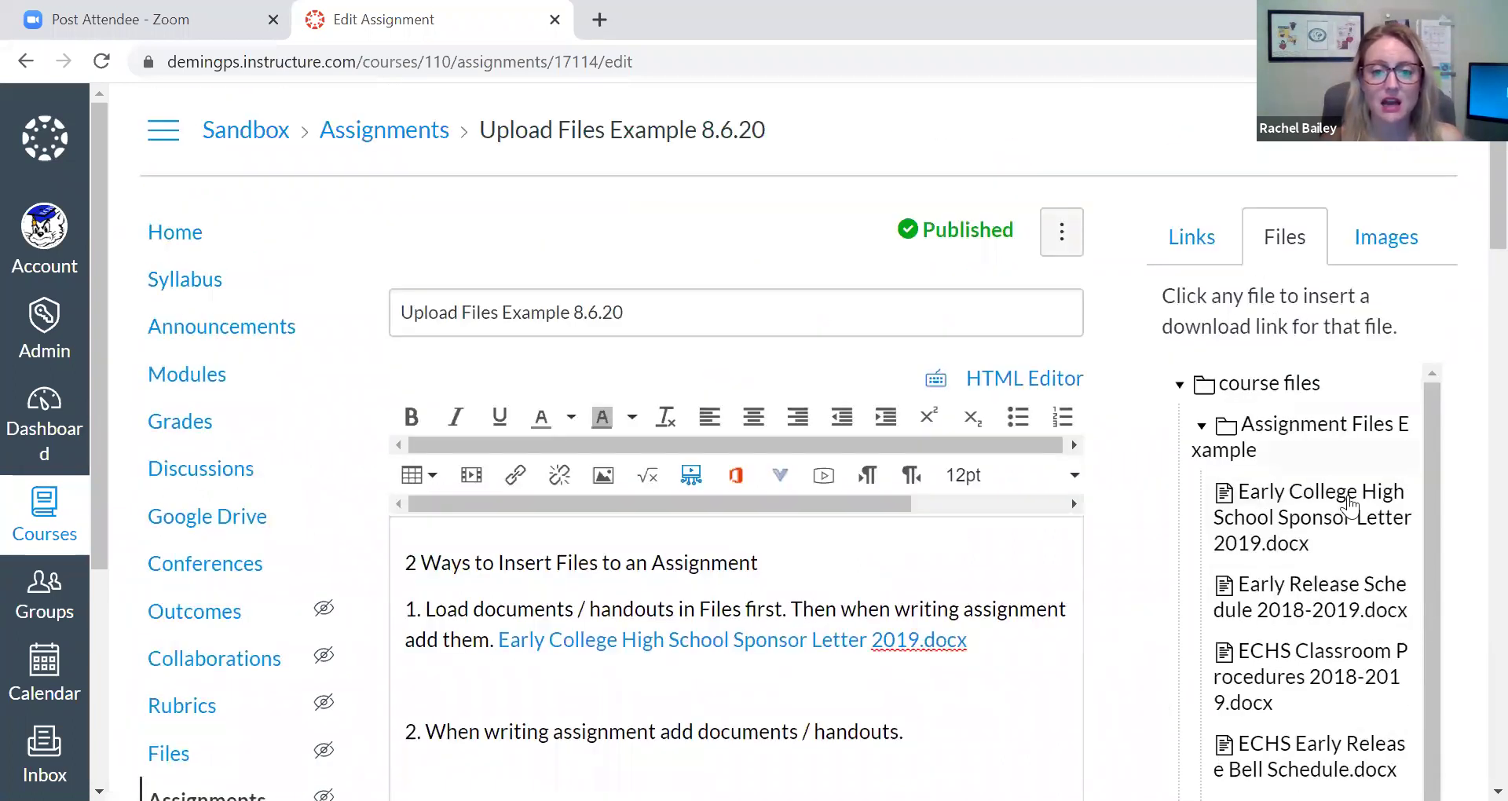
scroll(1322, 562, down, 5)
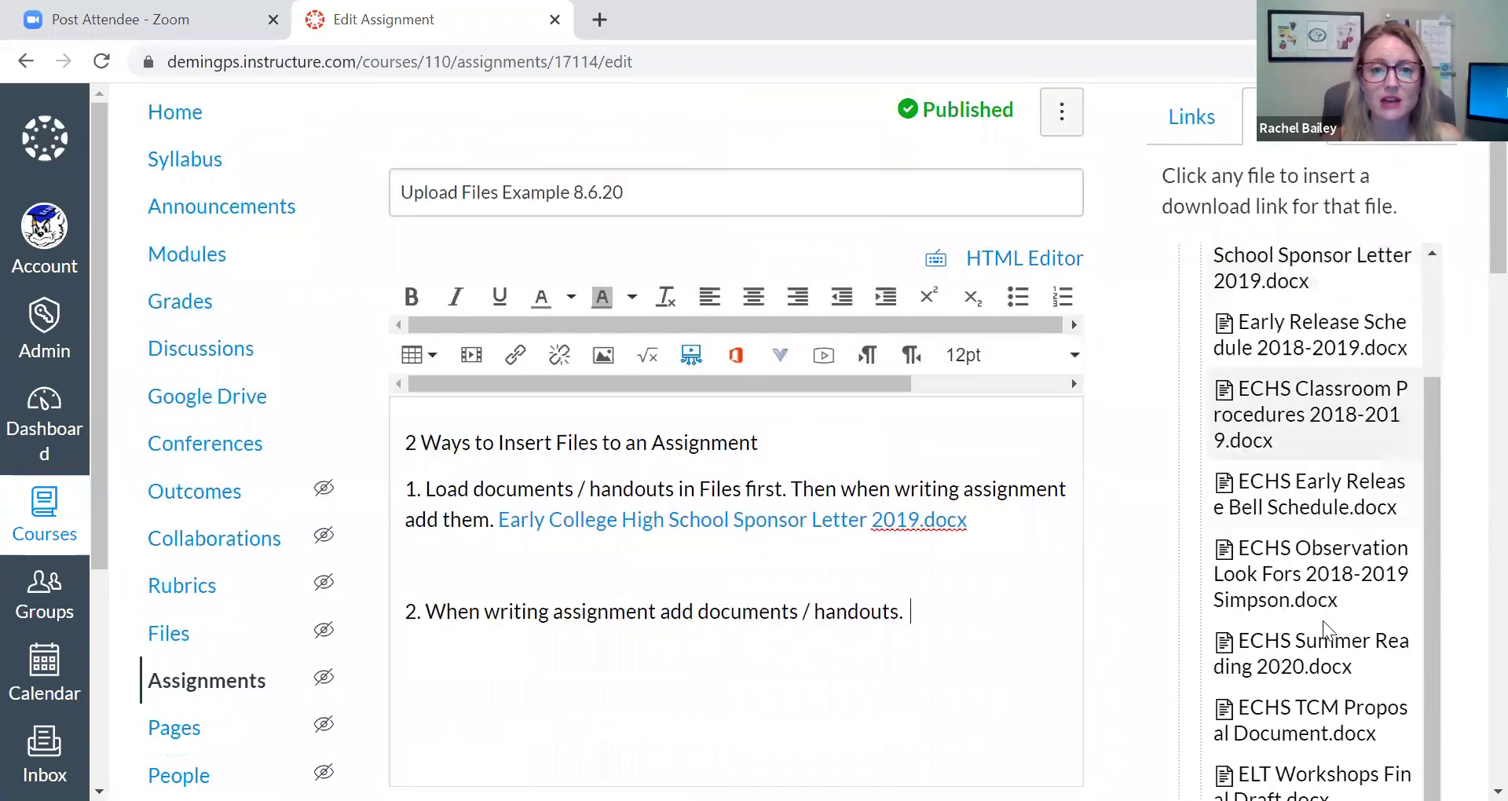
scroll(1328, 640, down, 5)
scroll(1323, 632, down, 3)
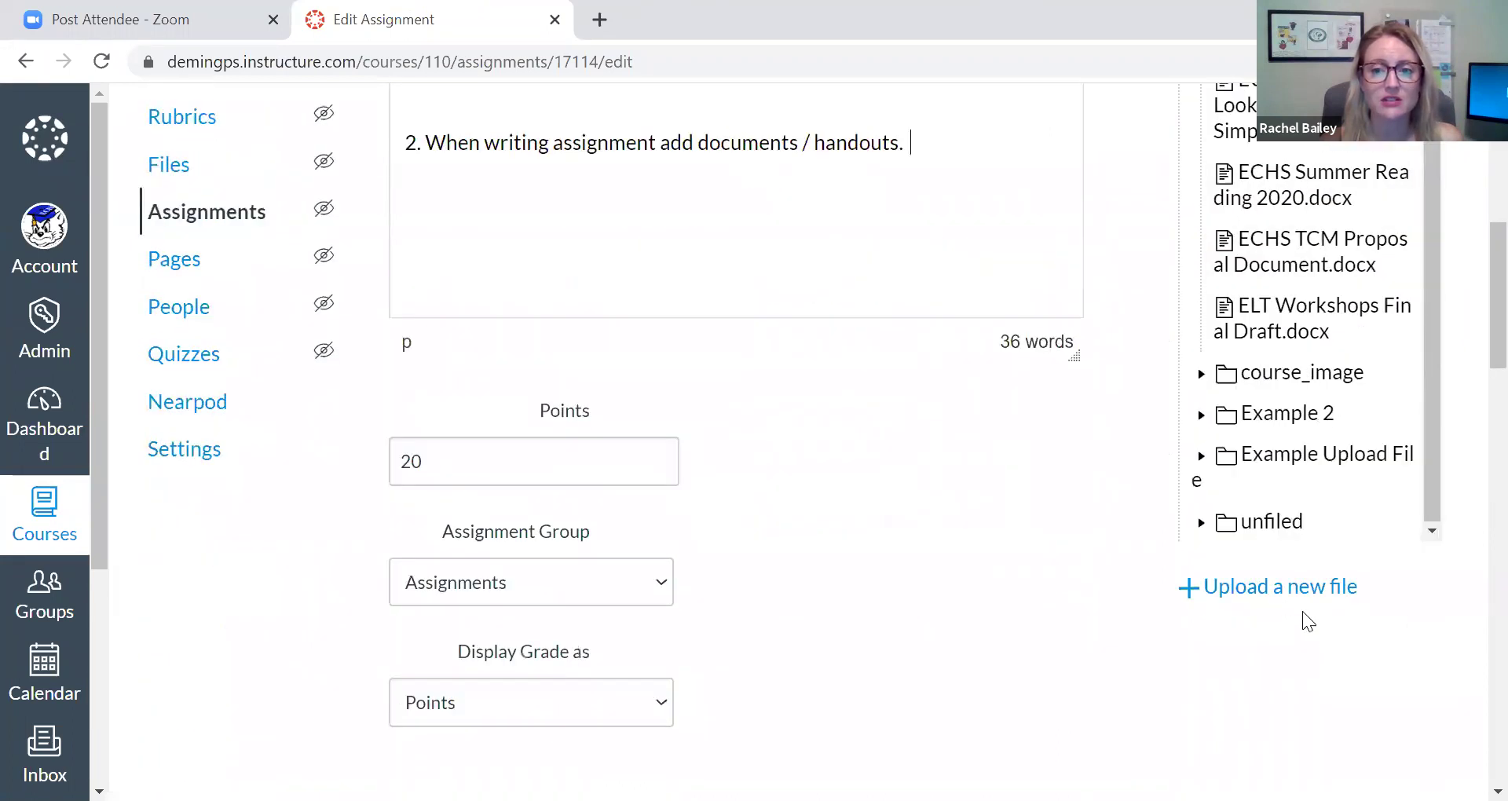
- Choose Novel List for 2019-2020 from the desktop Example Folder as a new upload
click(1254, 593)
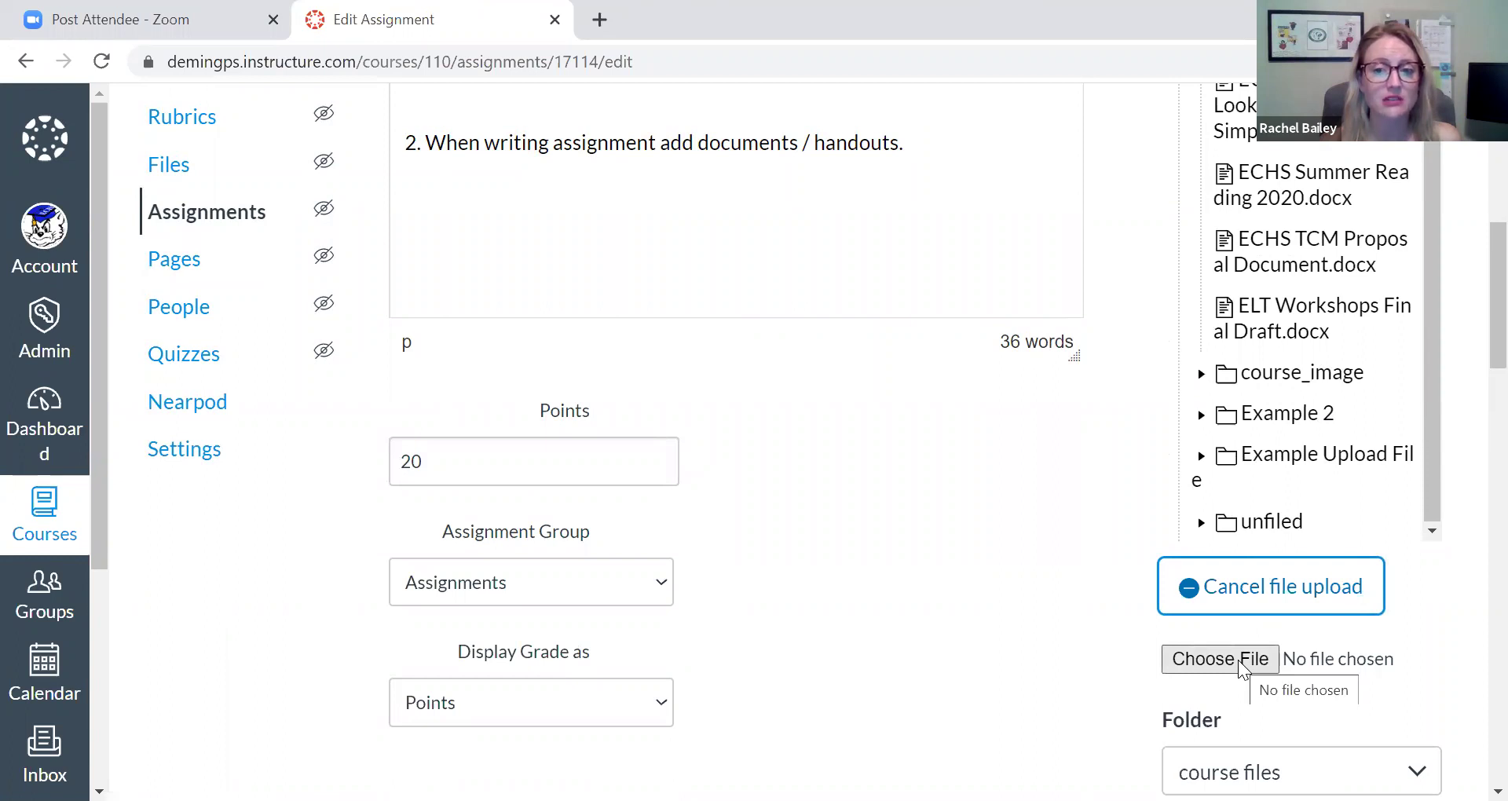
click(1238, 660)
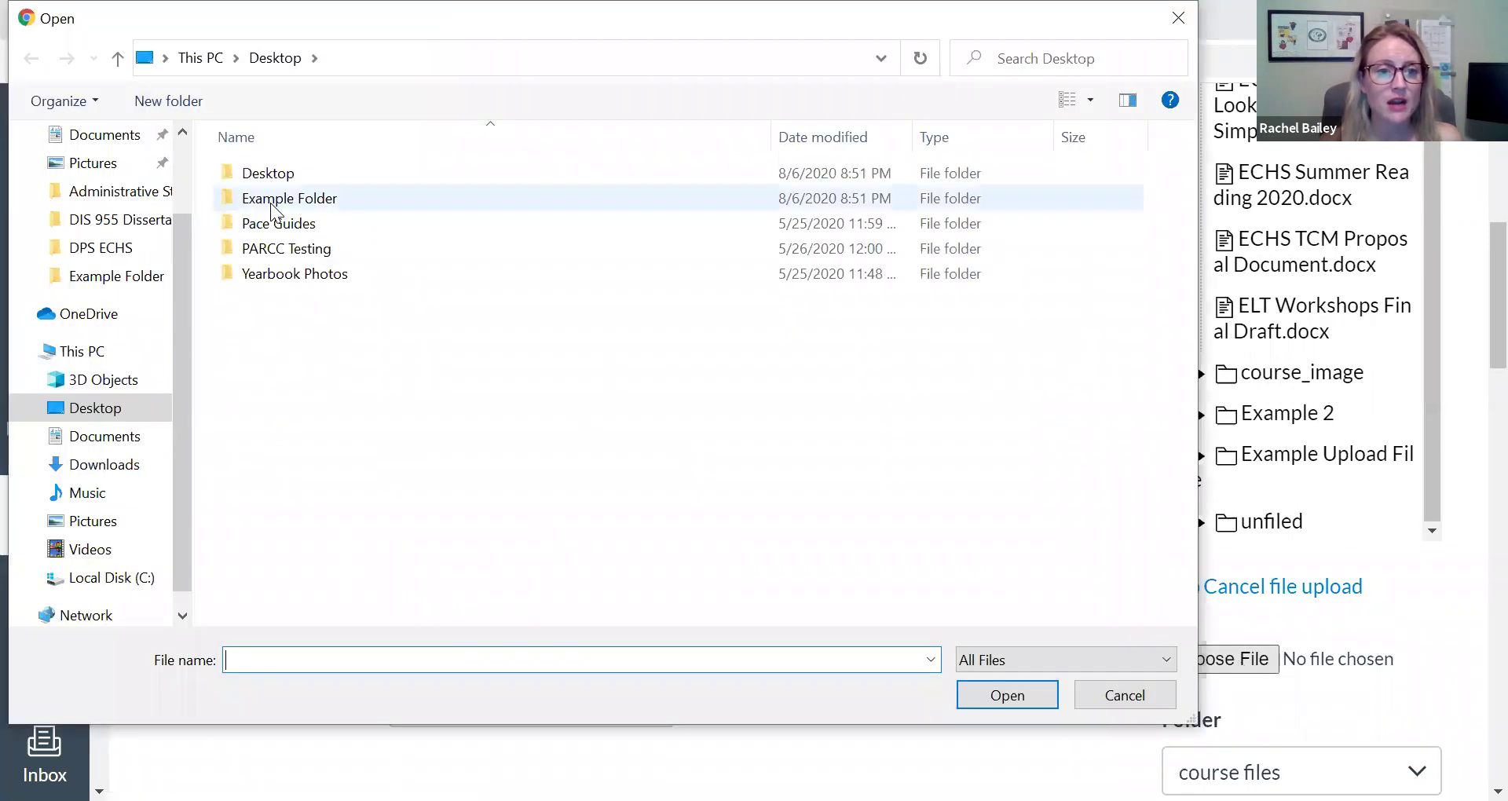
click(270, 202)
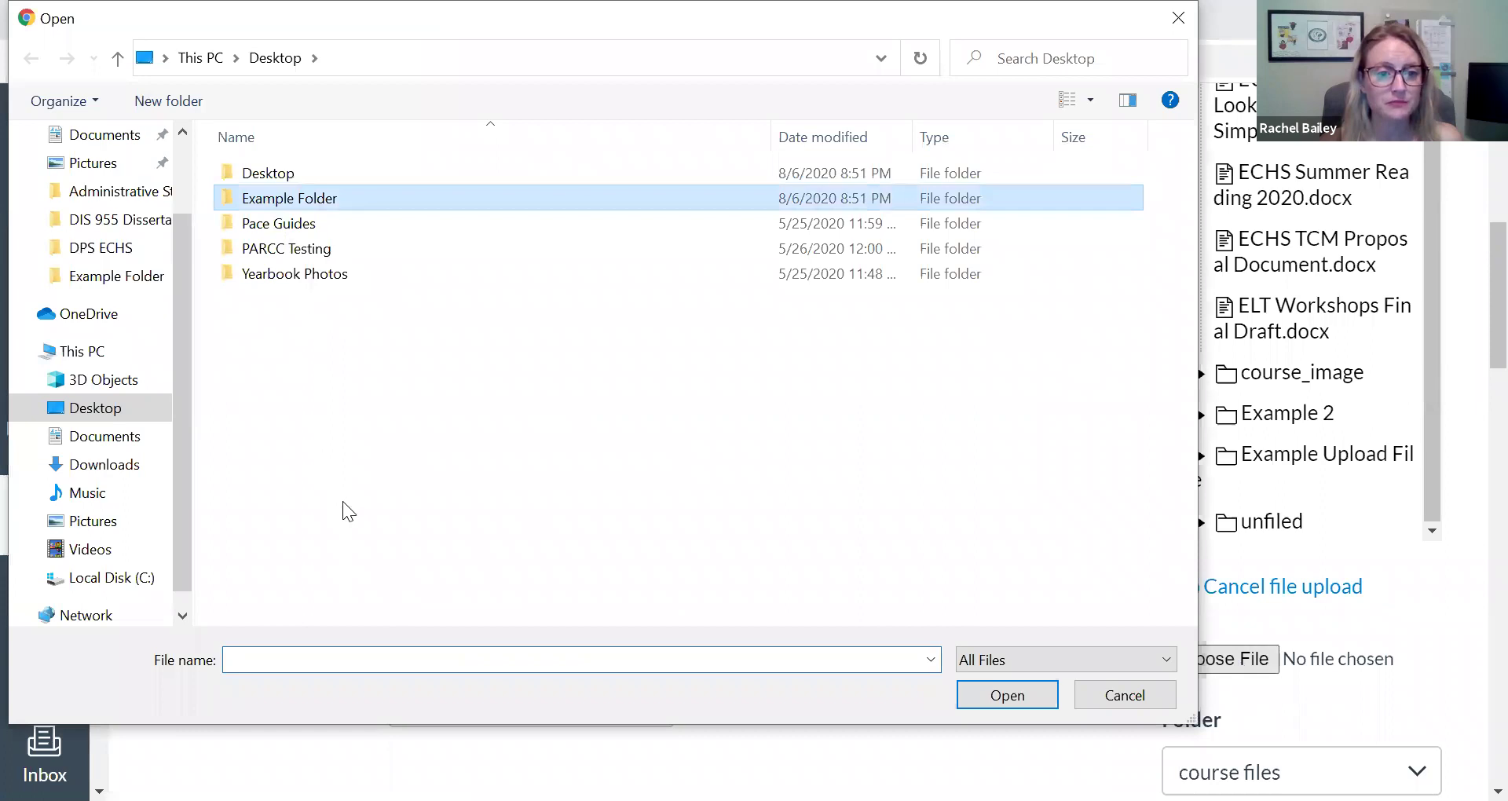
key(Return)
click(440, 503)
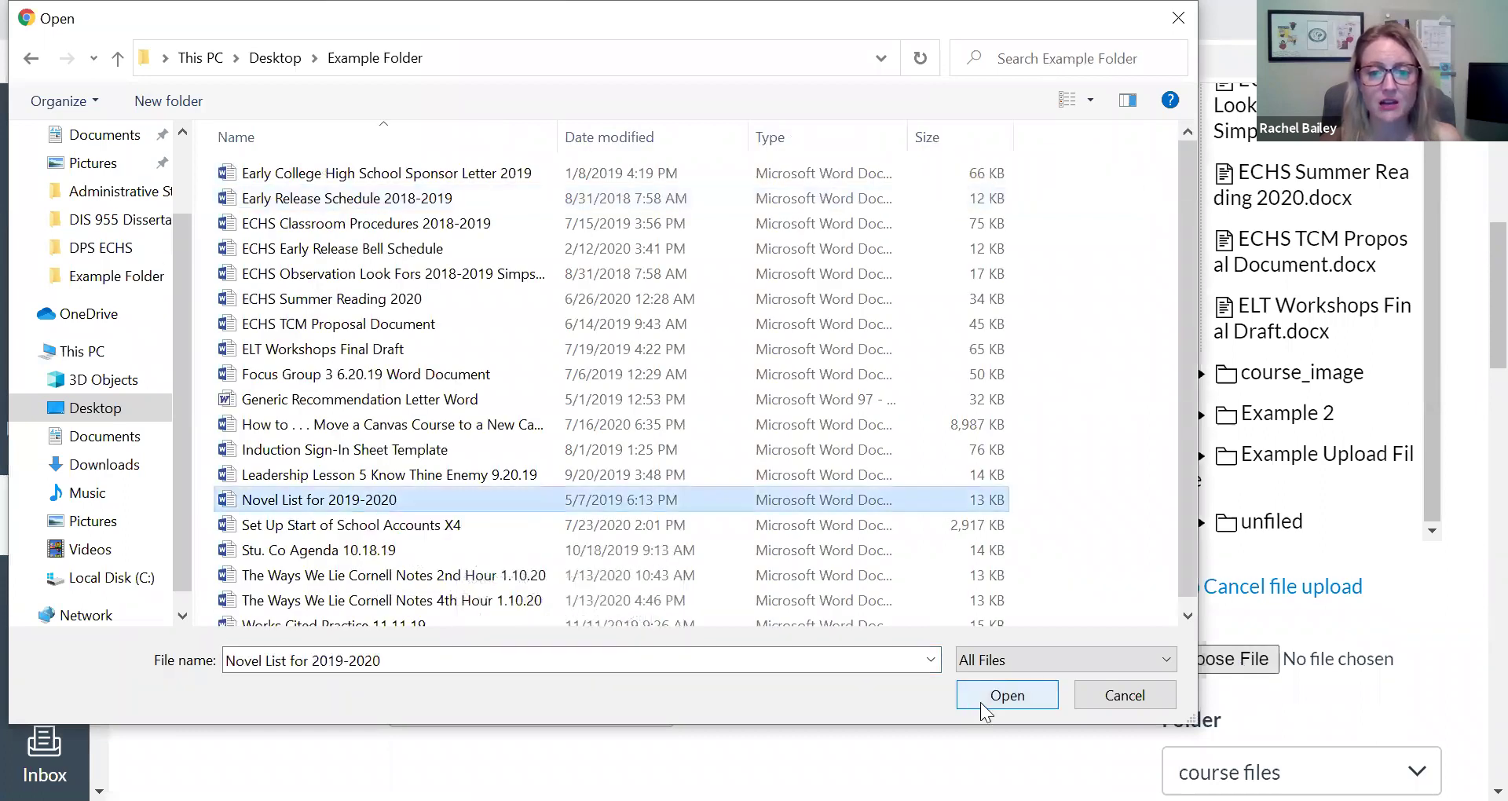
click(980, 702)
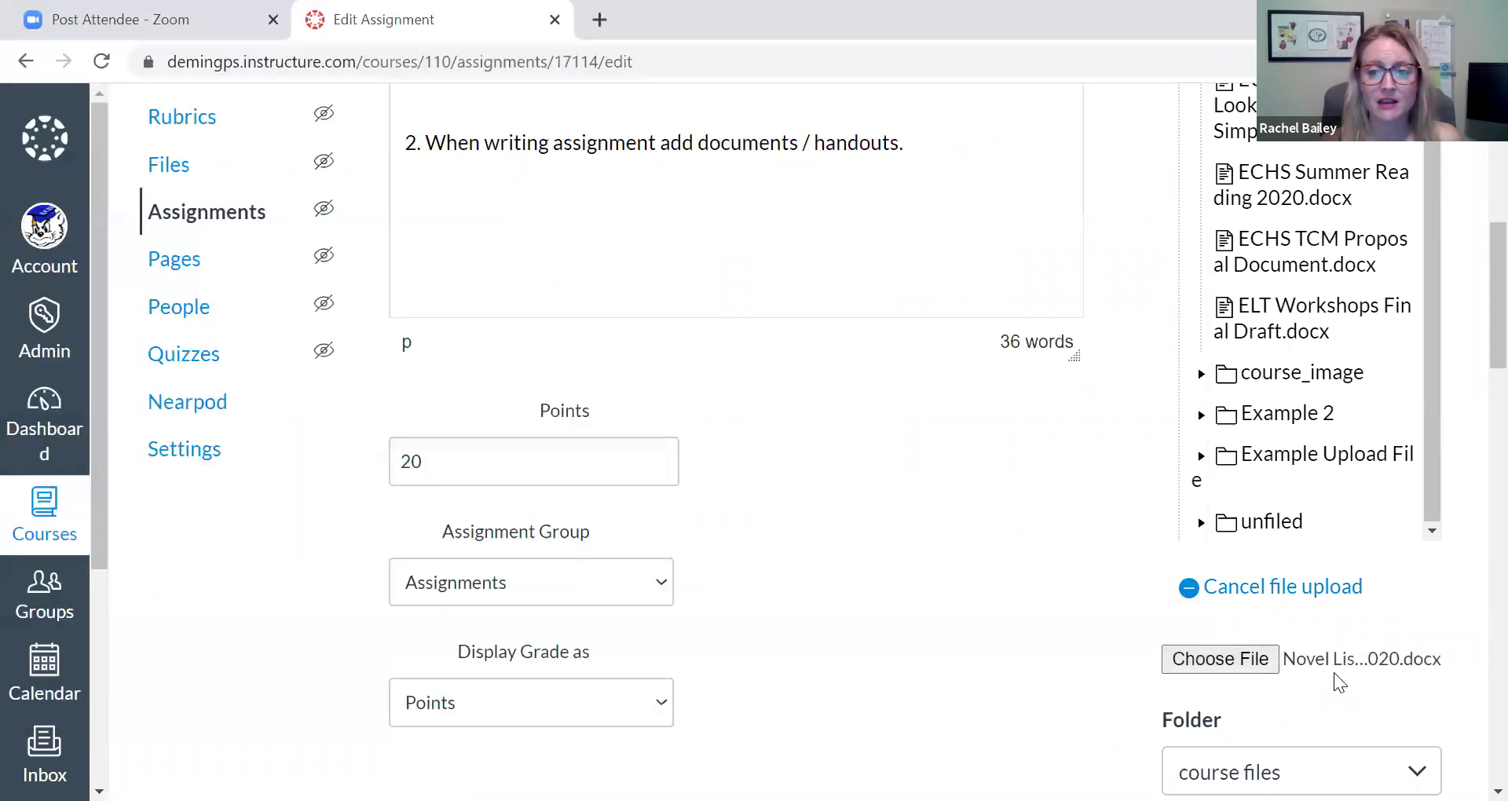
- Upload Novel List for 2019-2020.docx into Assignment Files Example, linking it after 'handouts.'
scroll(1355, 676, down, 1)
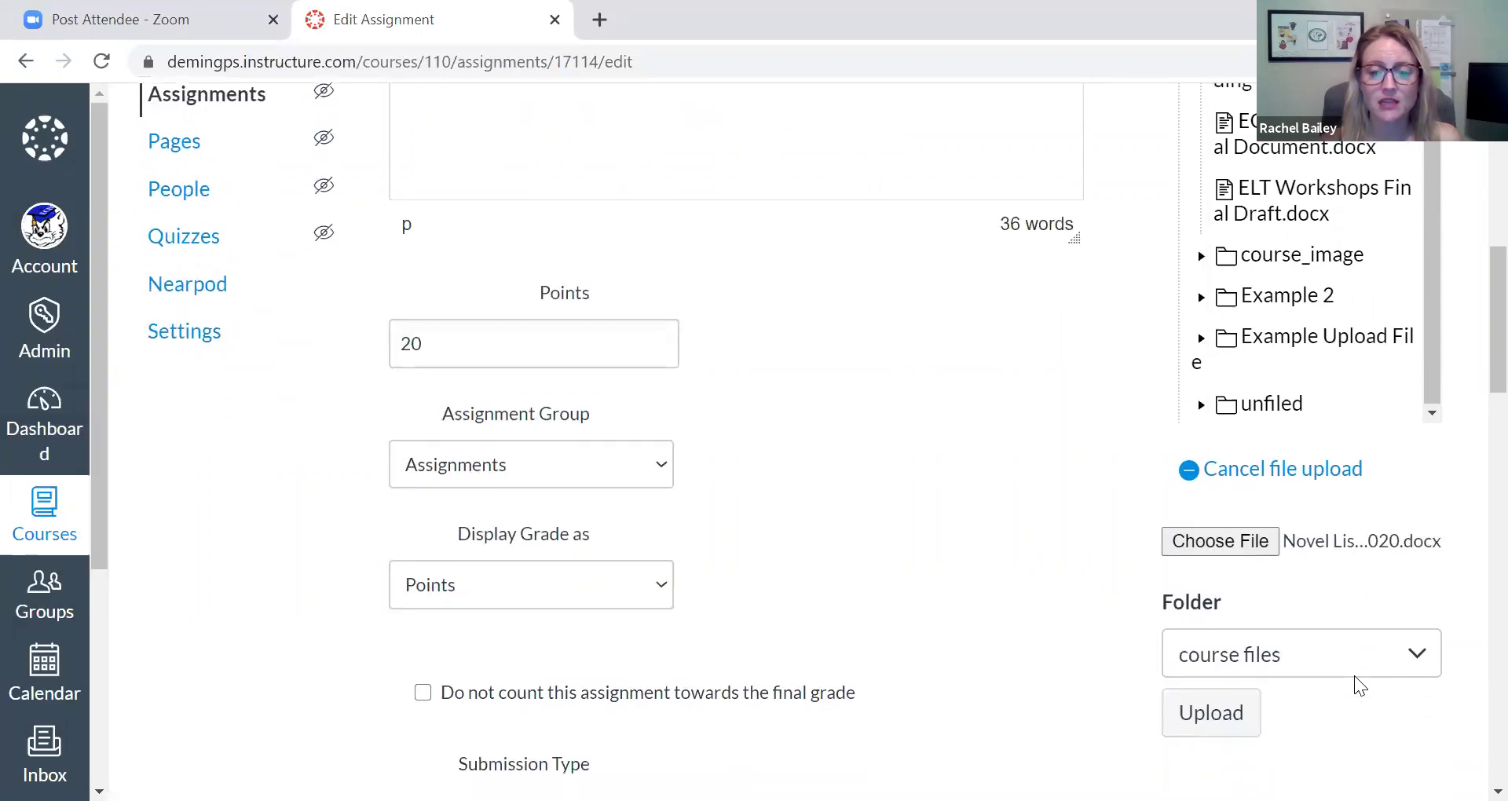
click(1268, 659)
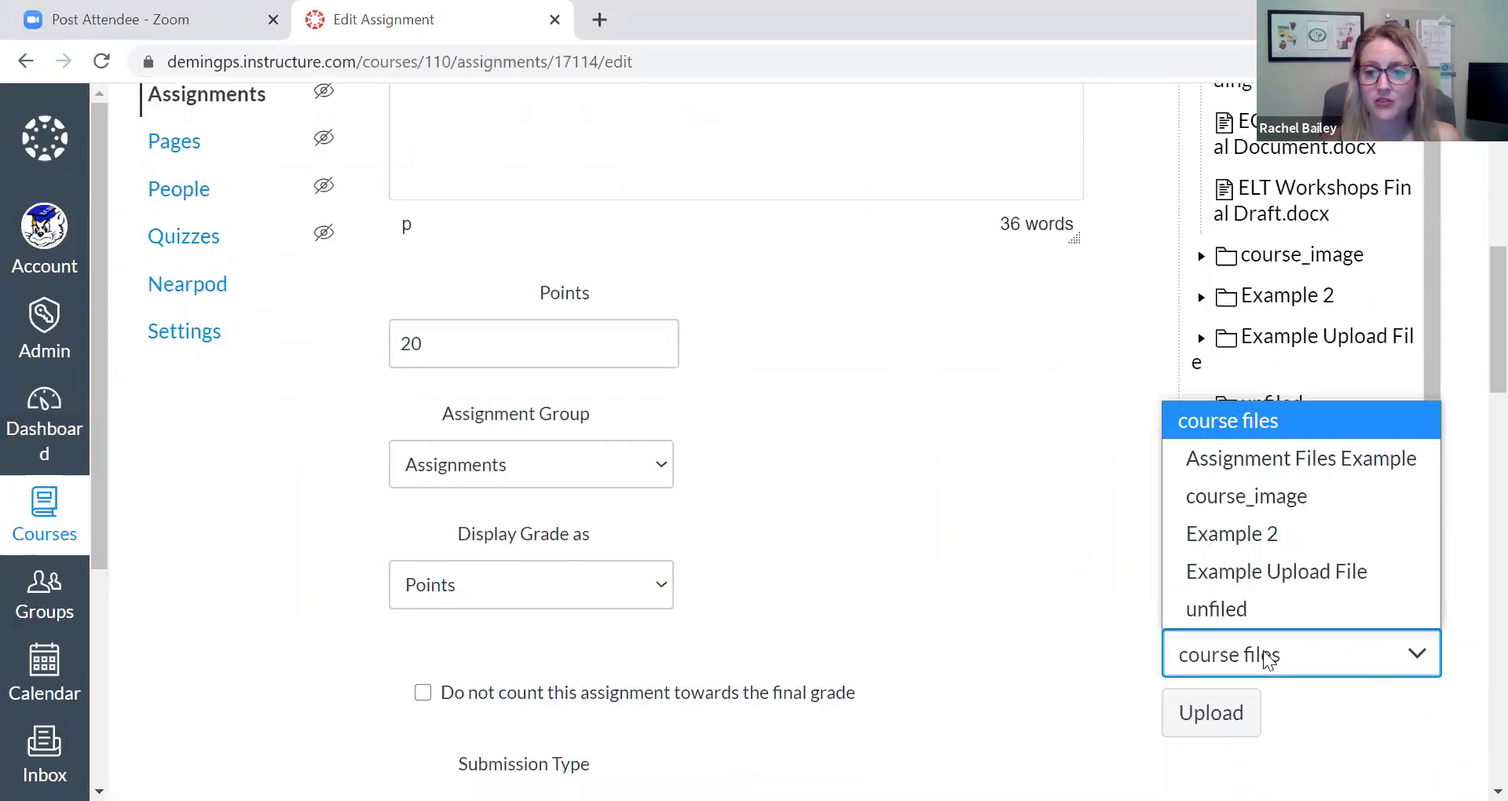
click(1225, 463)
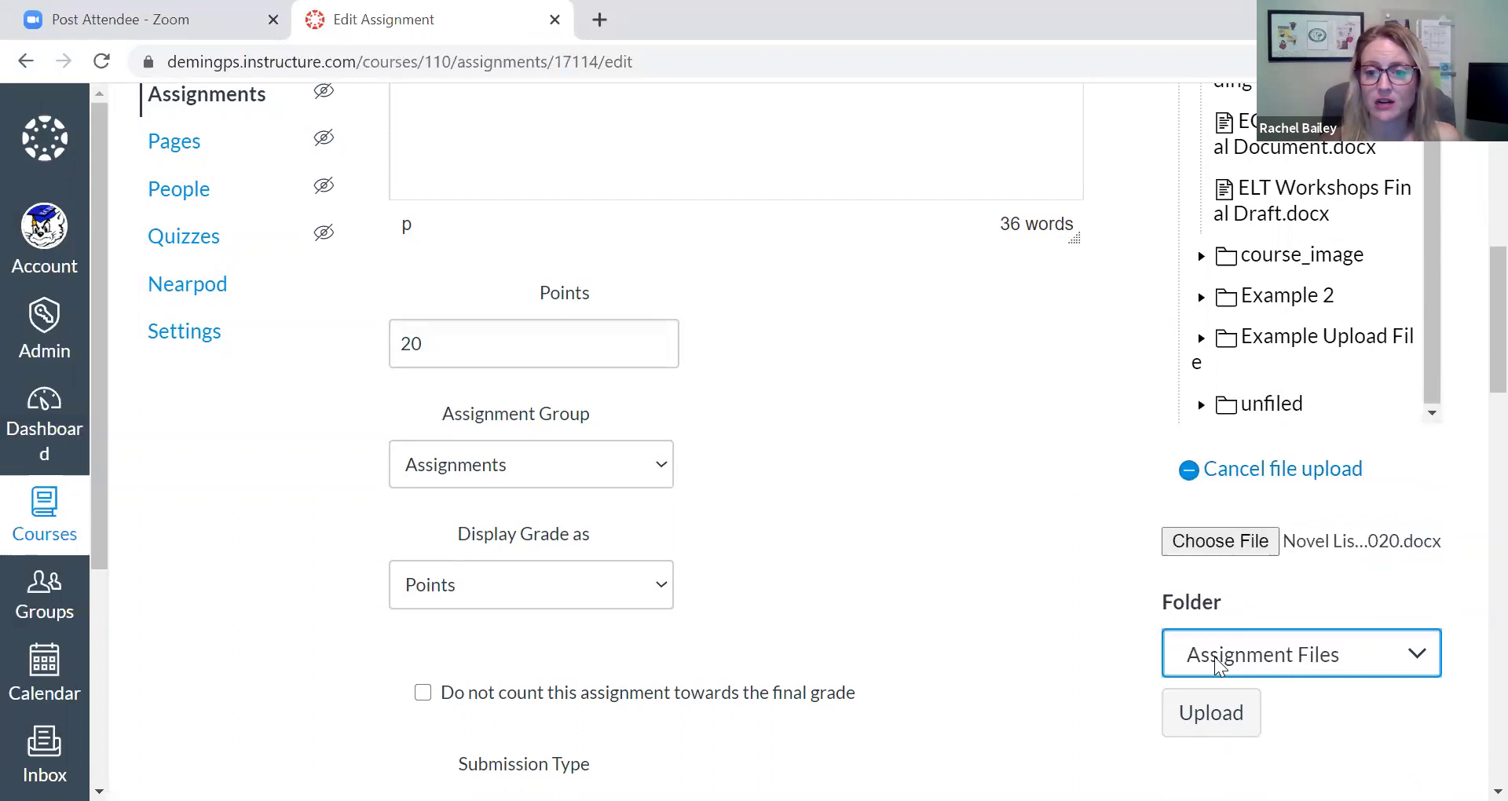
click(1210, 725)
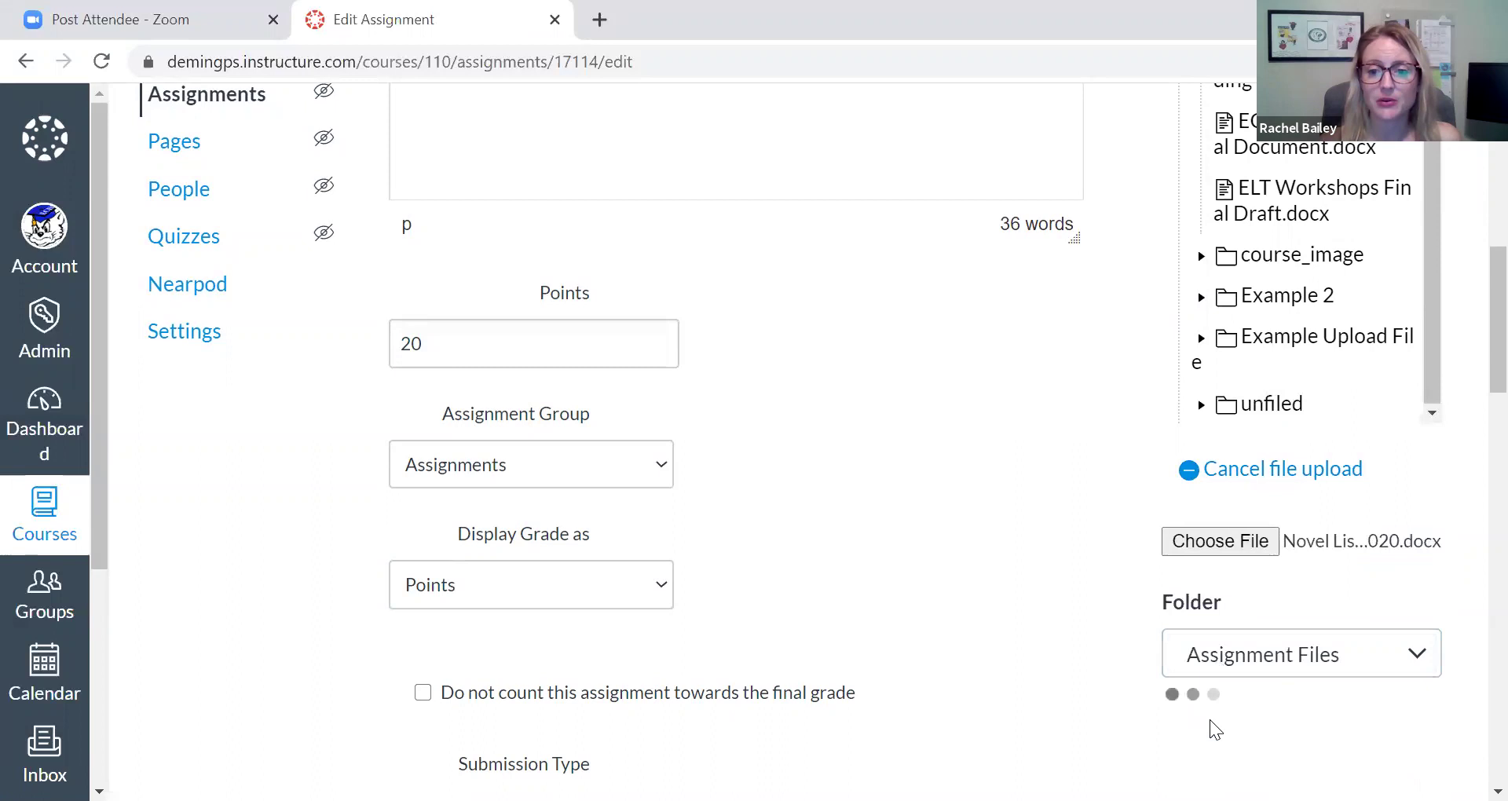
scroll(1095, 563, up, 2)
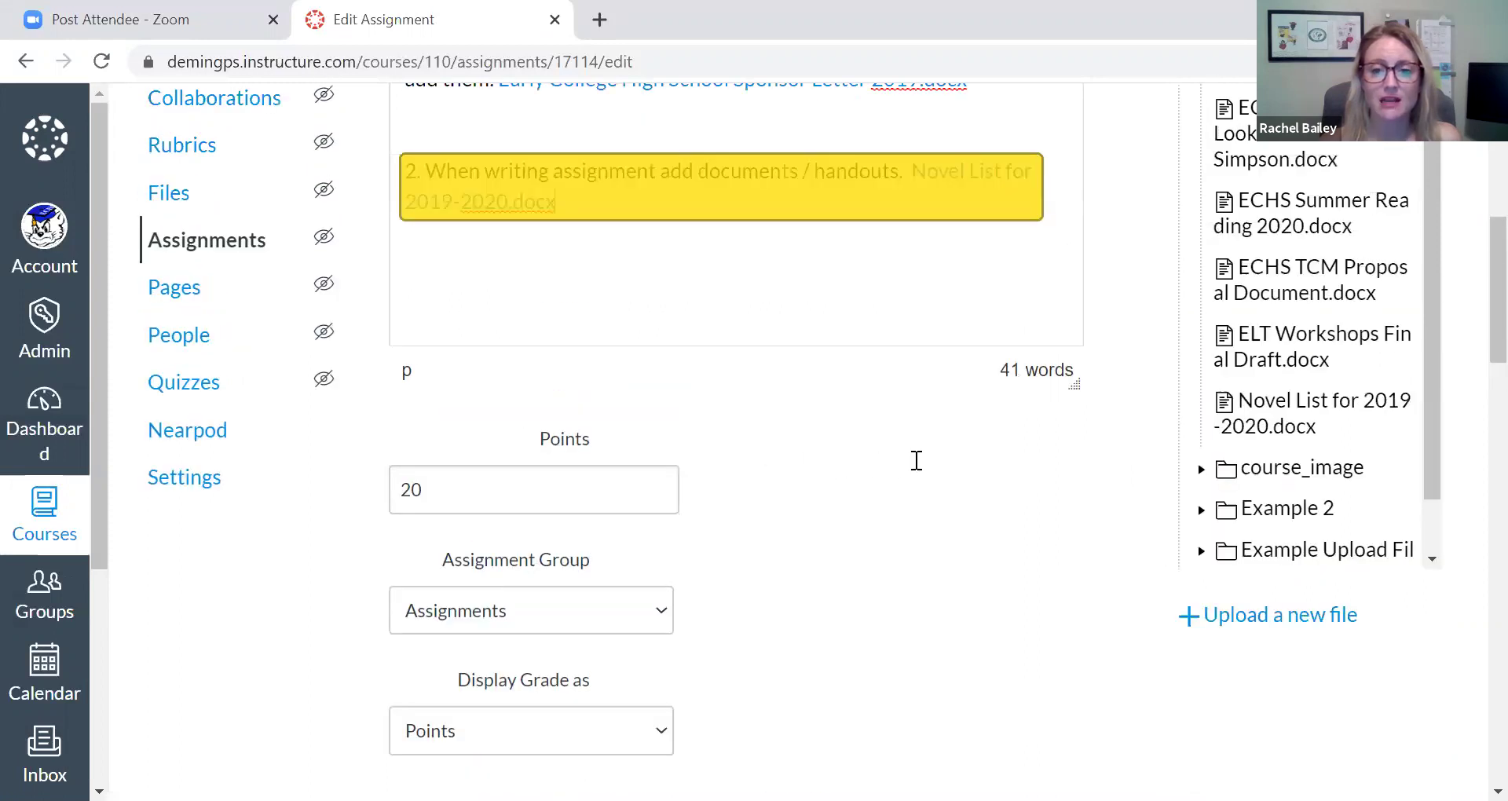
scroll(915, 461, up, 3)
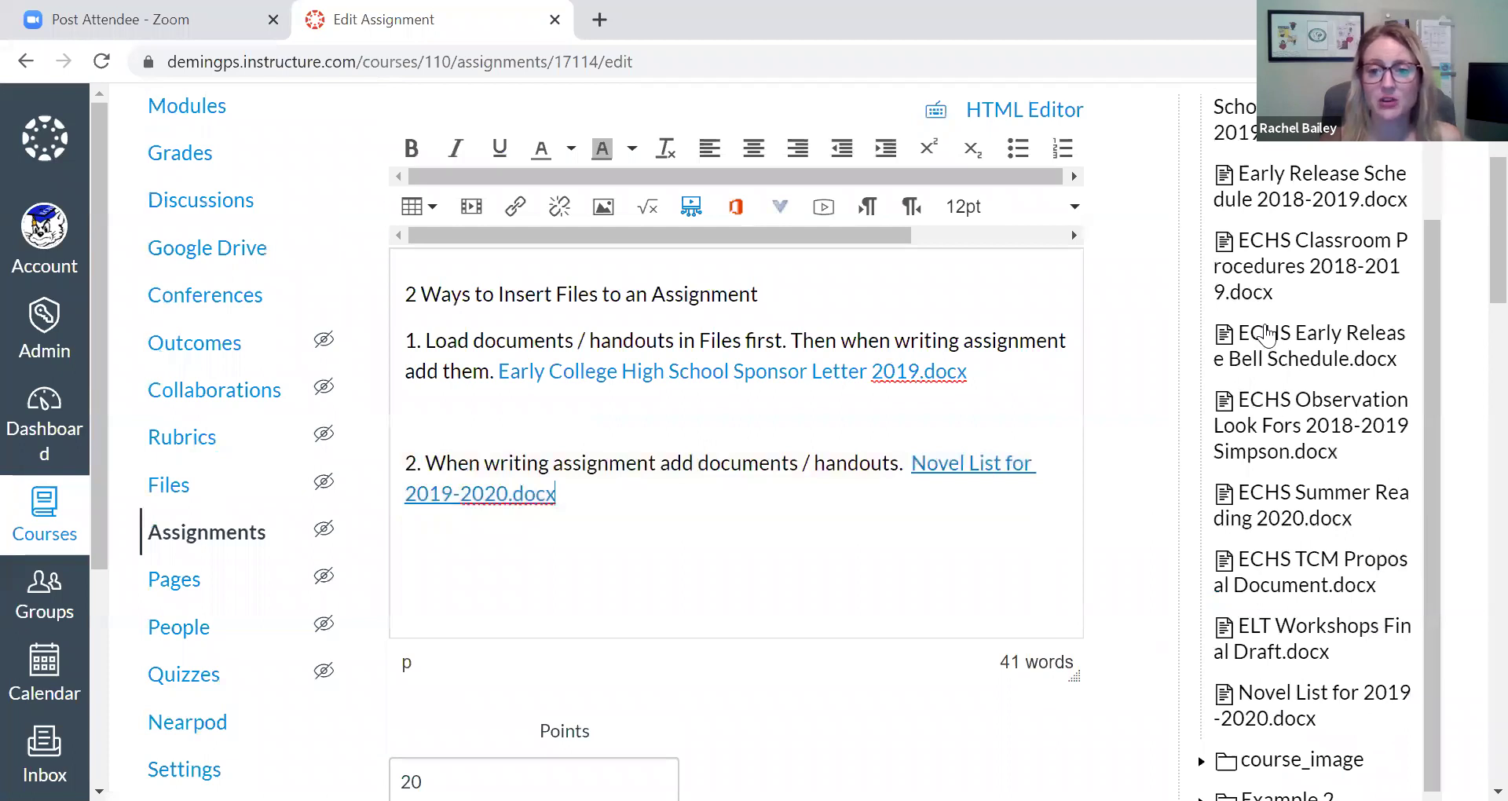
scroll(934, 238, down, 6)
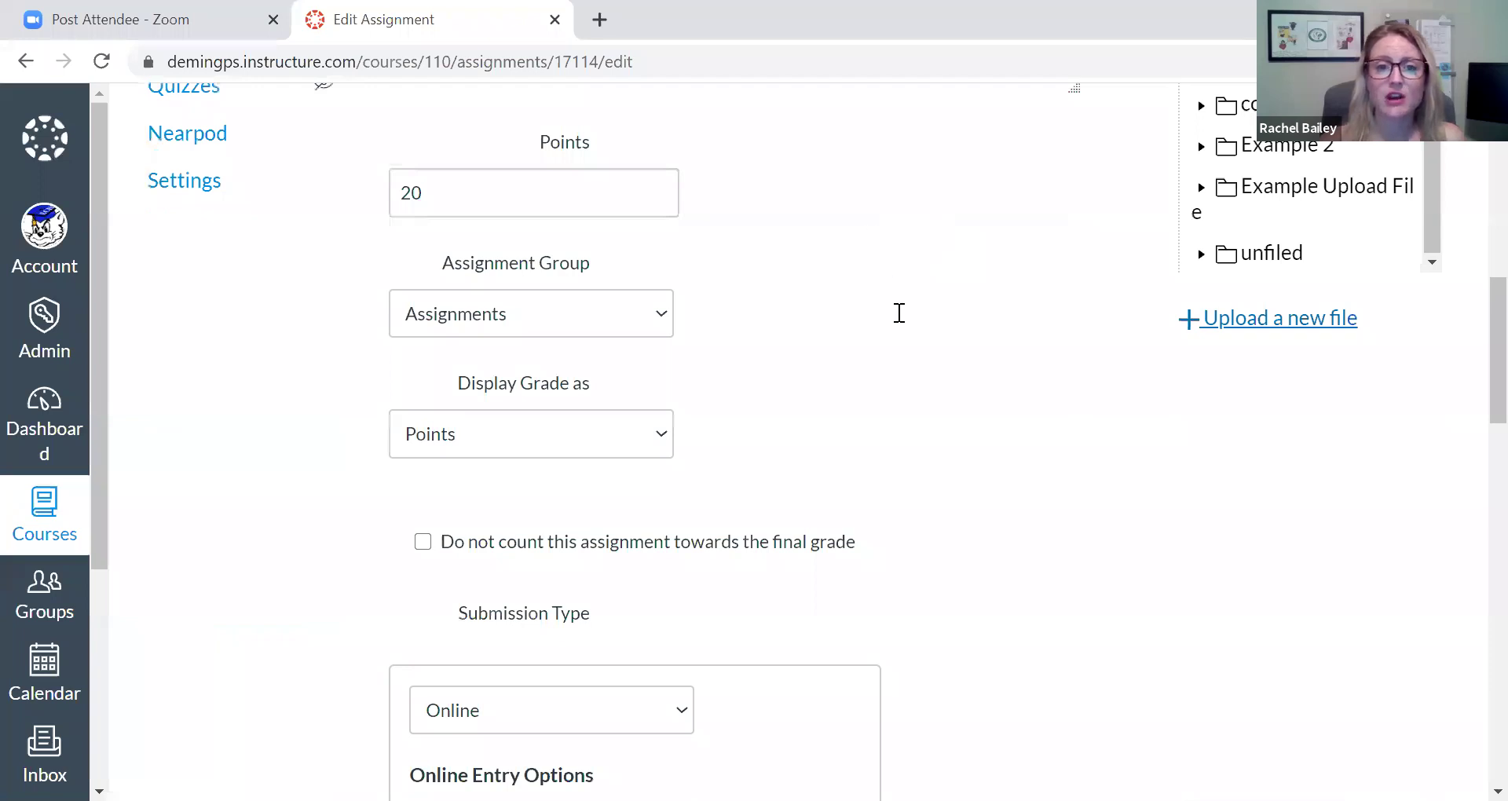
scroll(926, 410, up, 7)
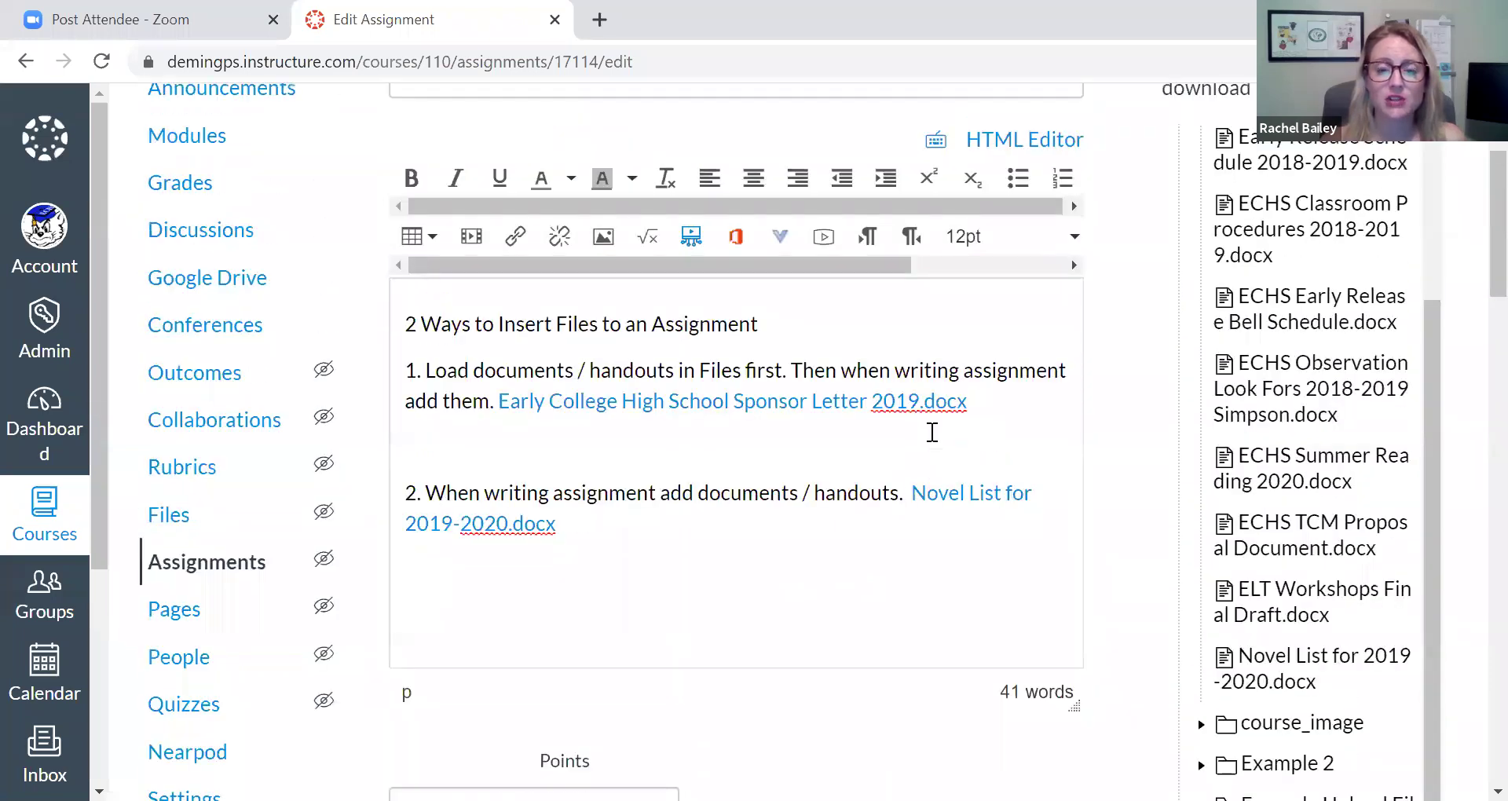
scroll(935, 440, up, 3)
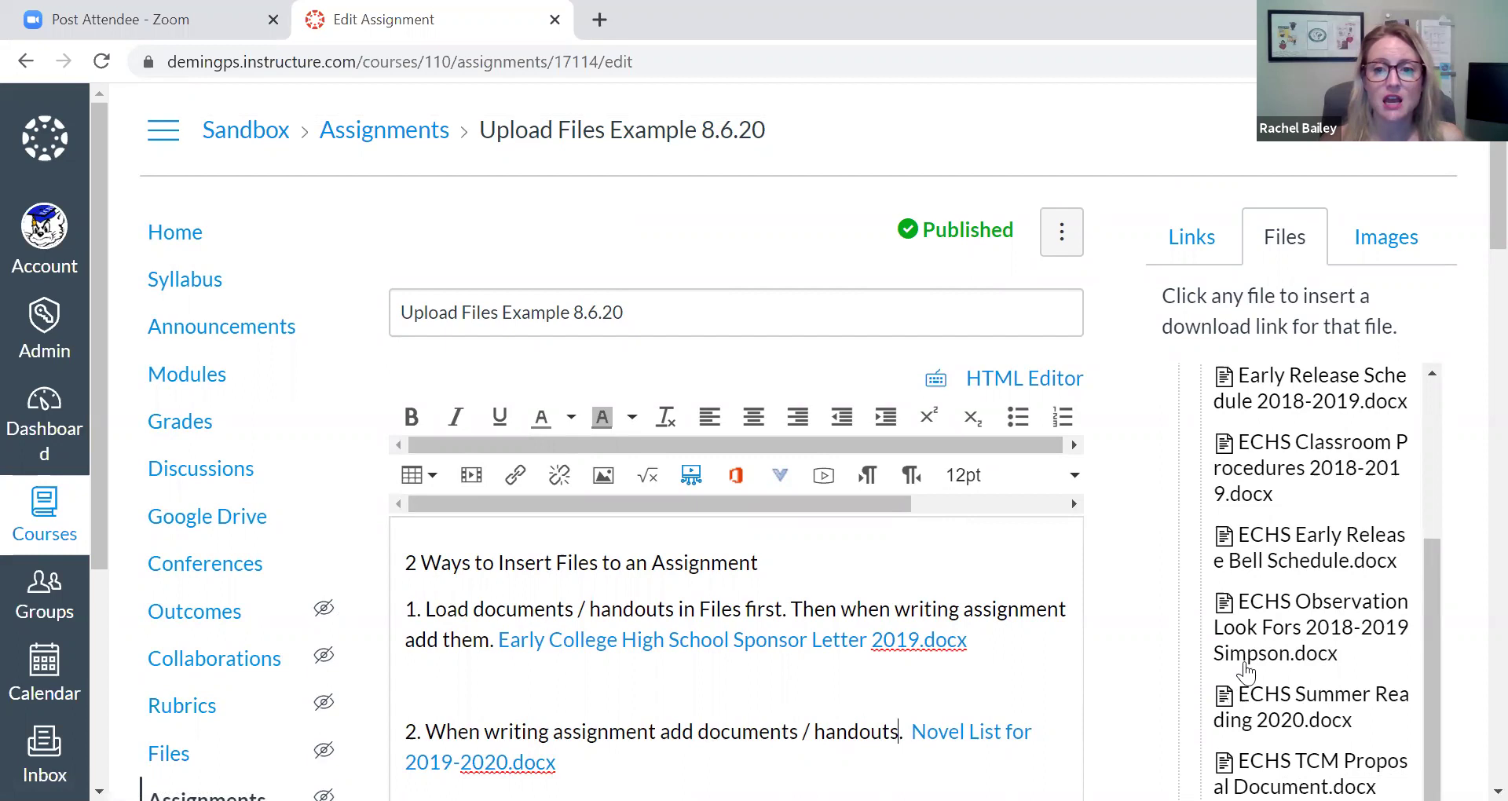
scroll(1298, 398, down, 5)
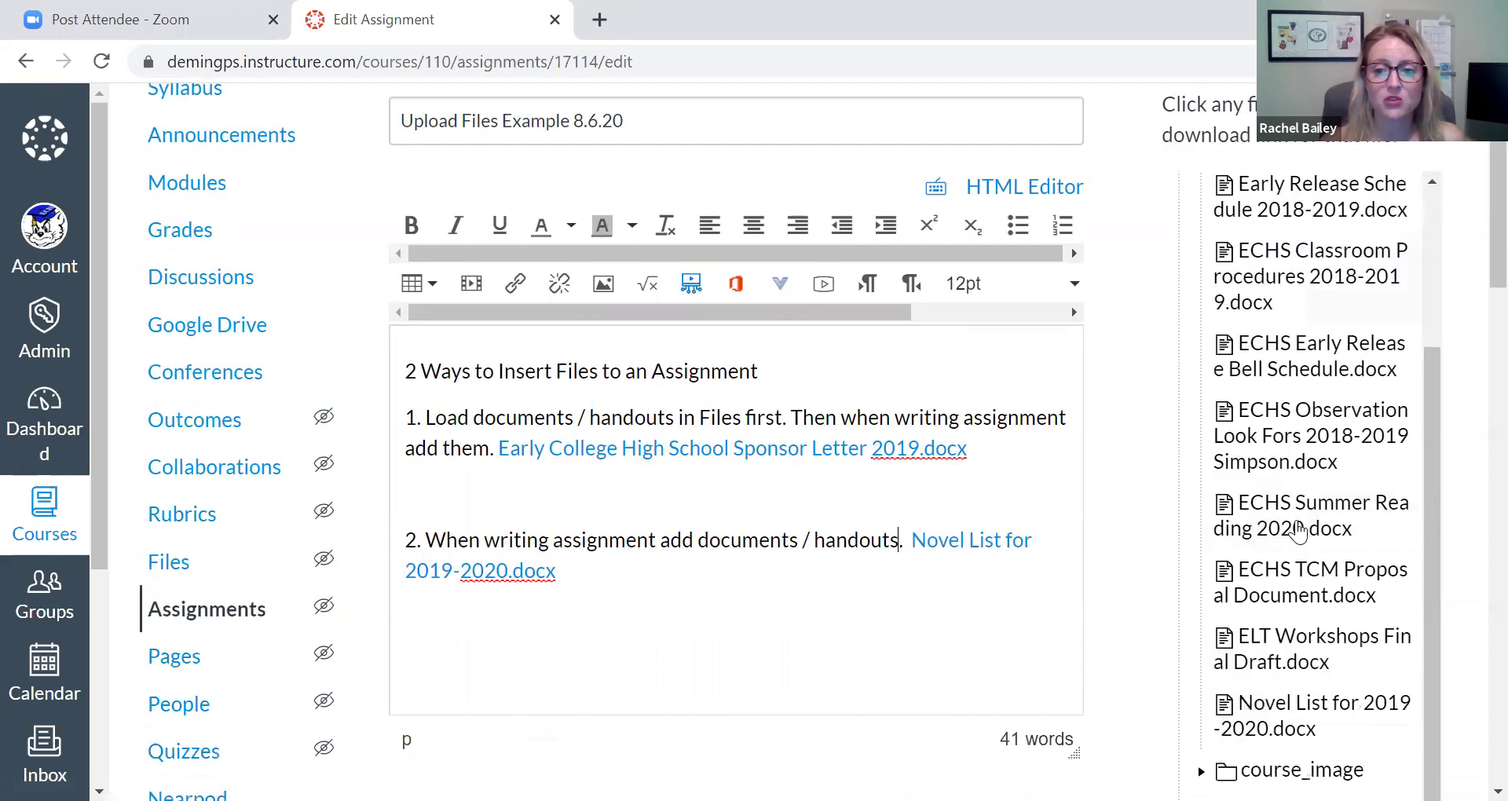
scroll(1281, 366, down, 4)
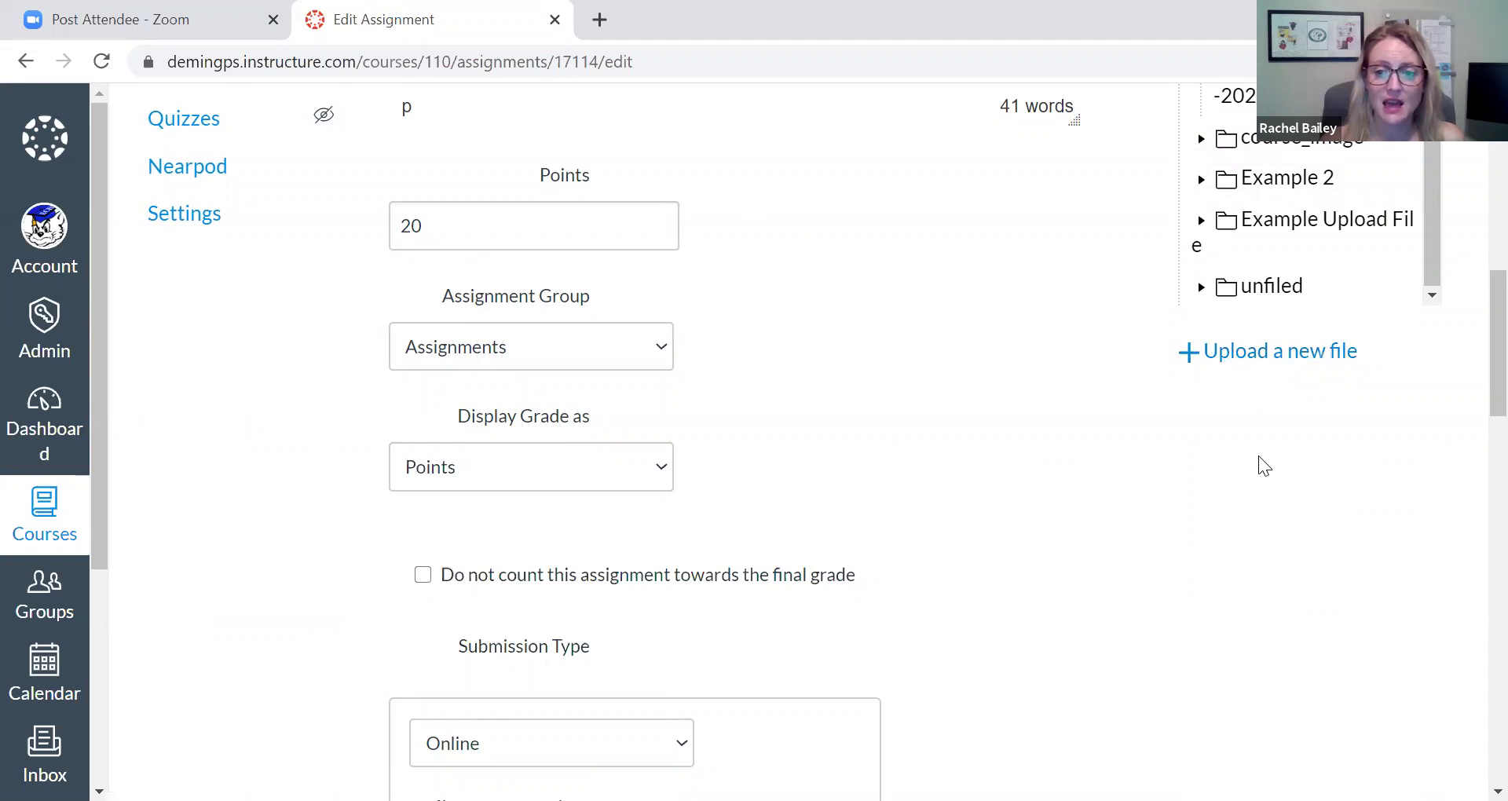
click(1251, 358)
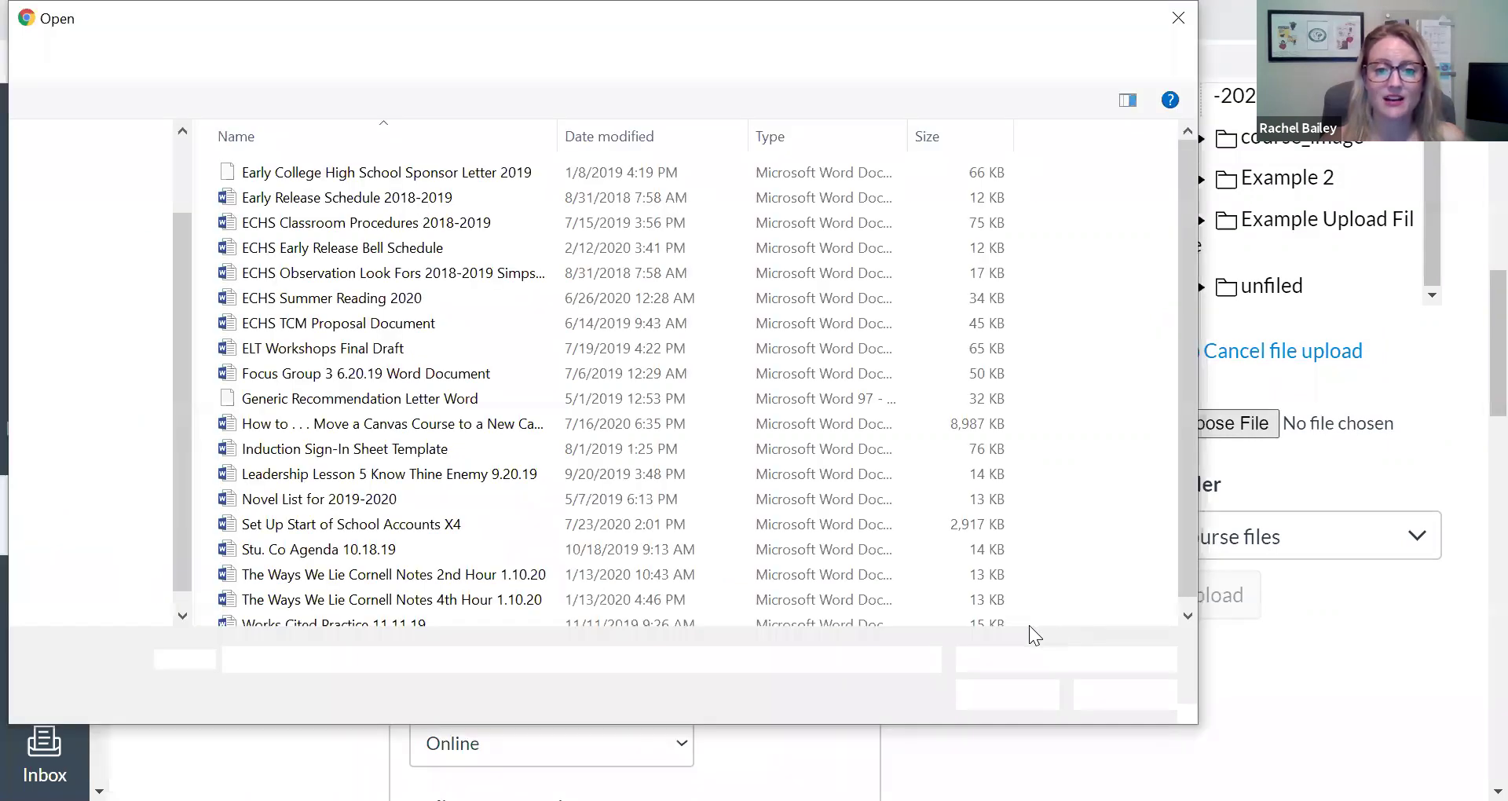
click(1021, 696)
scroll(1043, 716, down, 10)
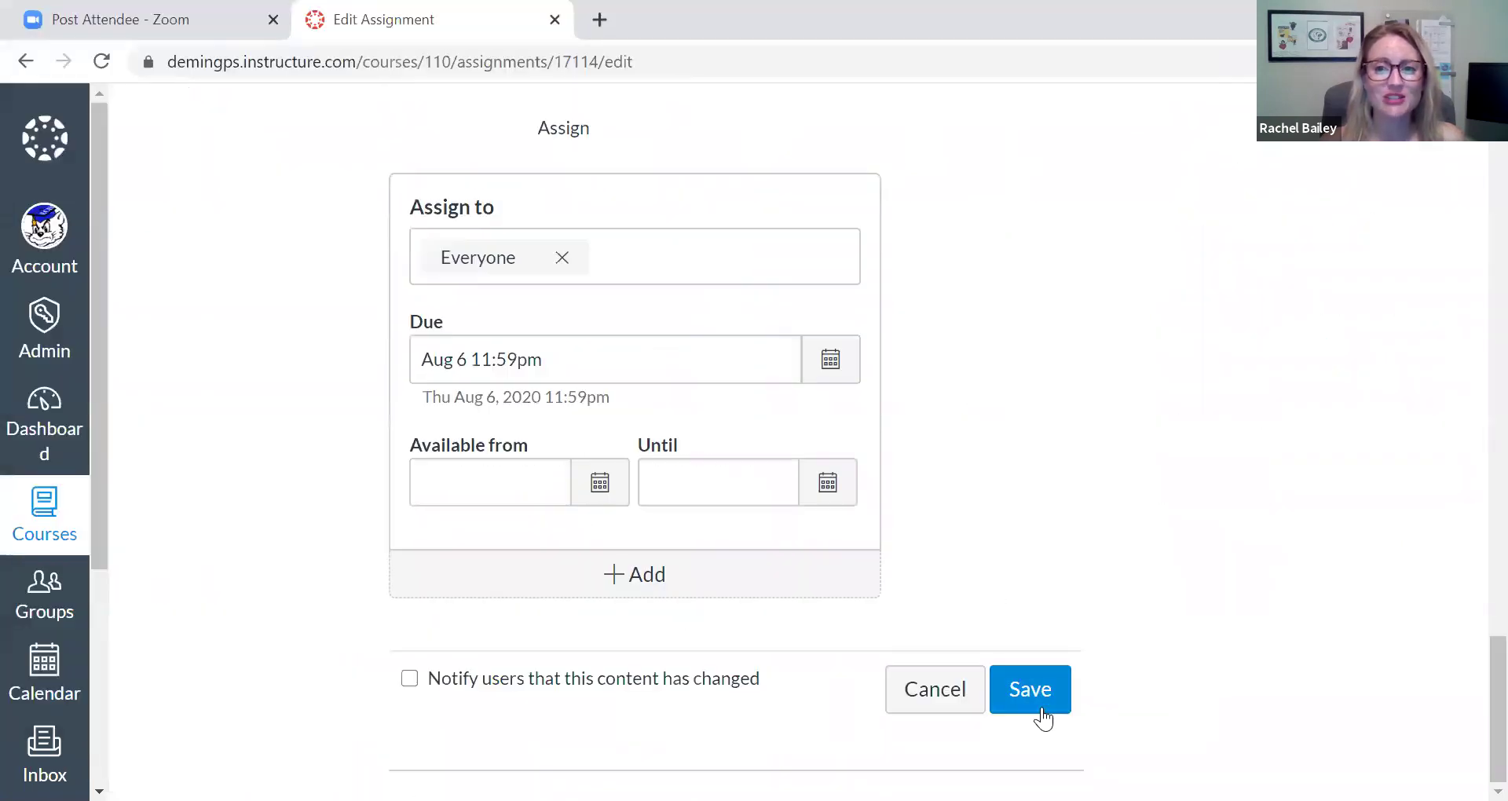